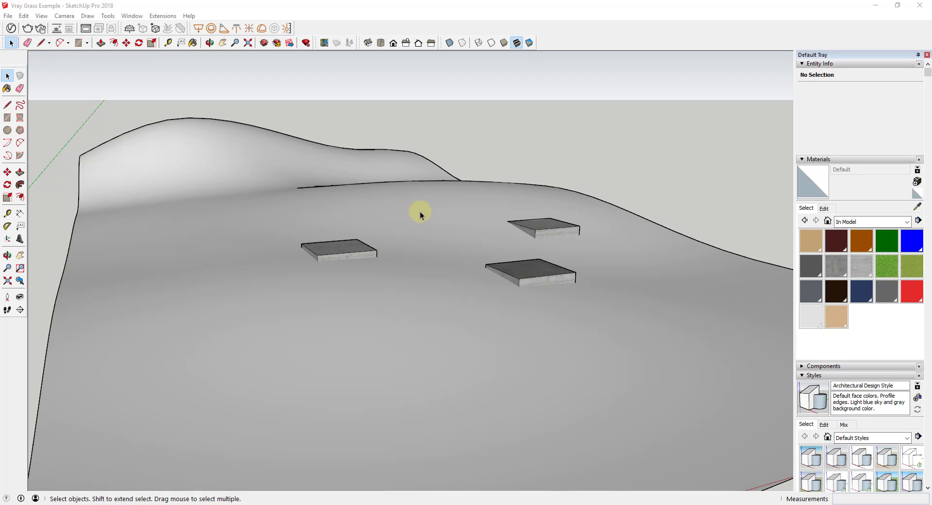
Check the terrain with hidden edges shown, then hide them and select the terrain group
{"action": "middle_click_drag", "start_coordinate": [510, 181], "coordinate": [604, 147]}
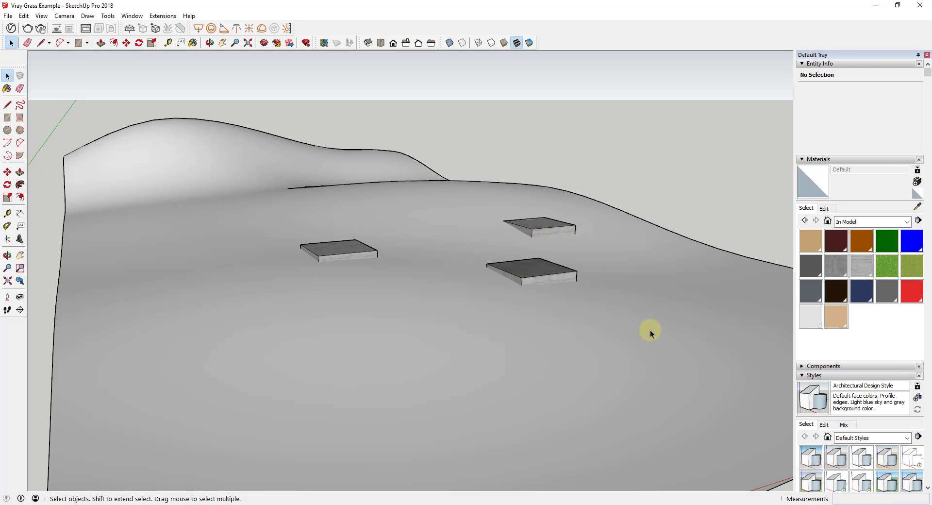
{"action": "key", "text": "k"}
{"action": "left_click", "coordinate": [630, 280]}
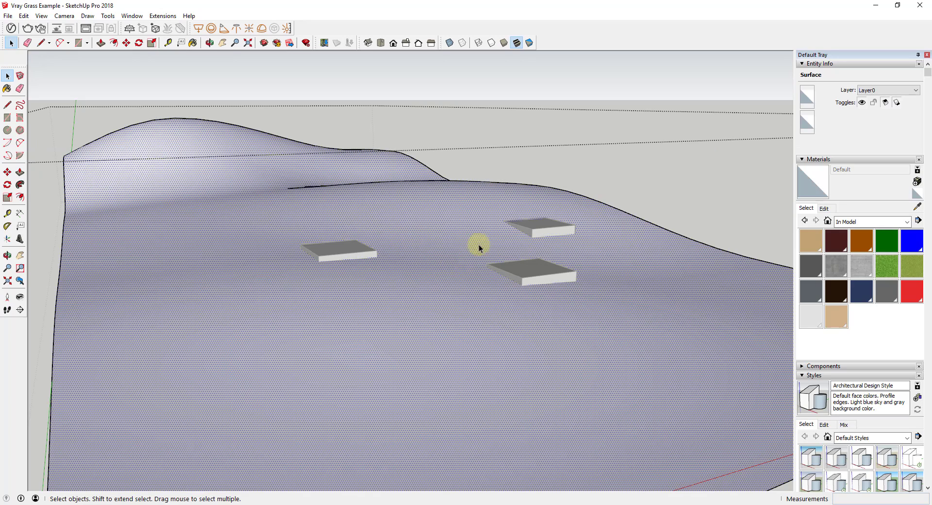
{"action": "left_click", "coordinate": [695, 167]}
{"action": "key", "text": "k"}
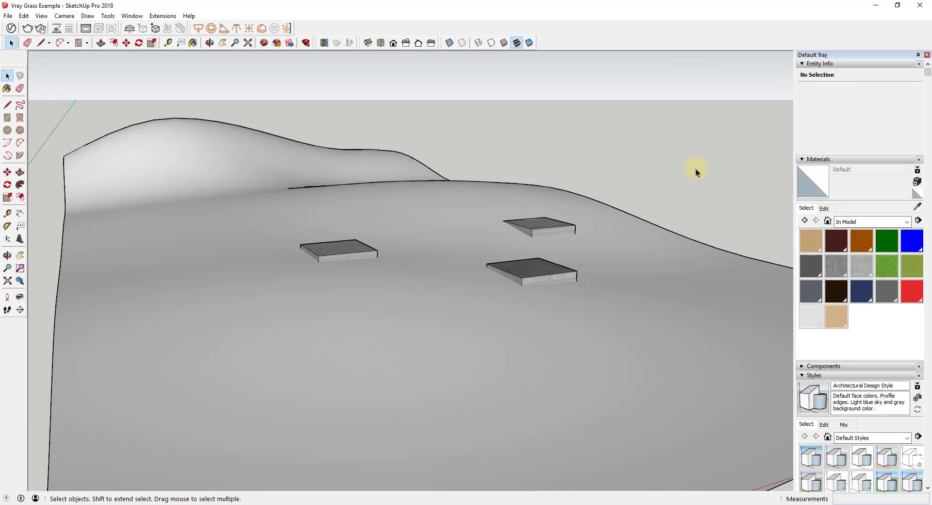
{"action": "left_click", "coordinate": [443, 197]}
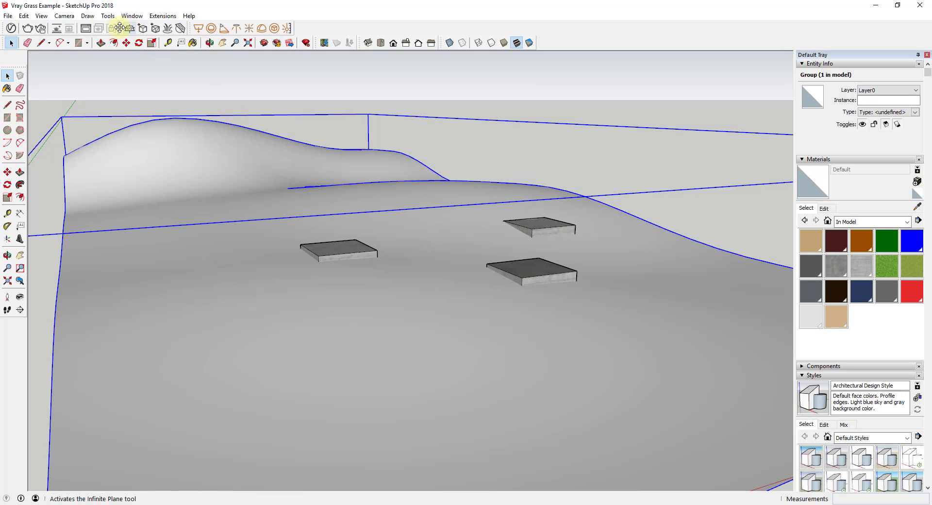
Float the V-Ray Objects toolbar and add V-Ray Fur to the selected terrain group
{"action": "left_click_drag", "start_coordinate": [124, 29], "coordinate": [94, 84]}
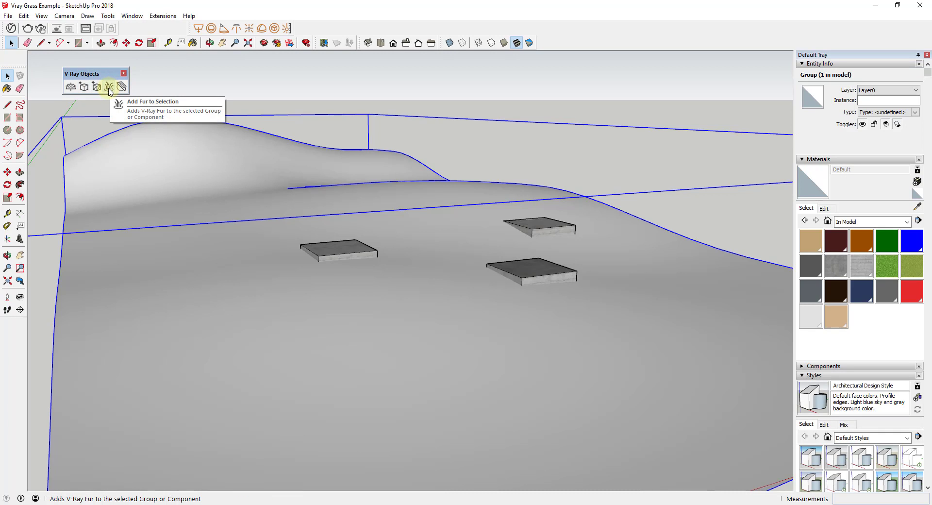
{"action": "left_click", "coordinate": [109, 87]}
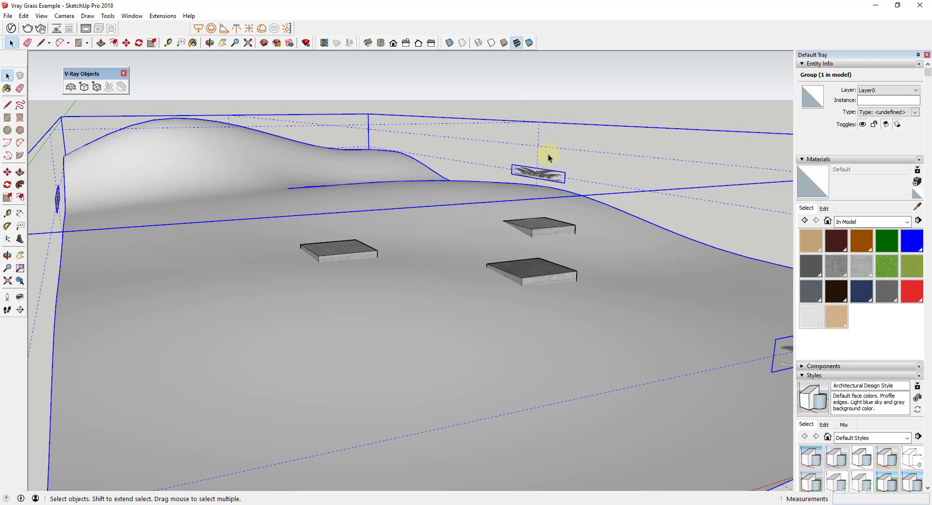
{"action": "scroll", "coordinate": [207, 224], "scroll_direction": "down", "scroll_amount": 5}
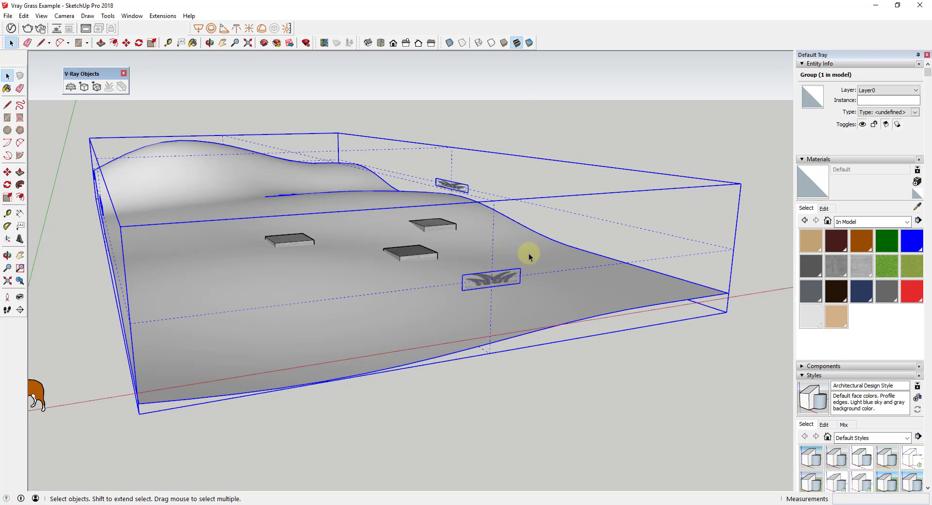
{"action": "scroll", "coordinate": [495, 279], "scroll_direction": "up", "scroll_amount": 4}
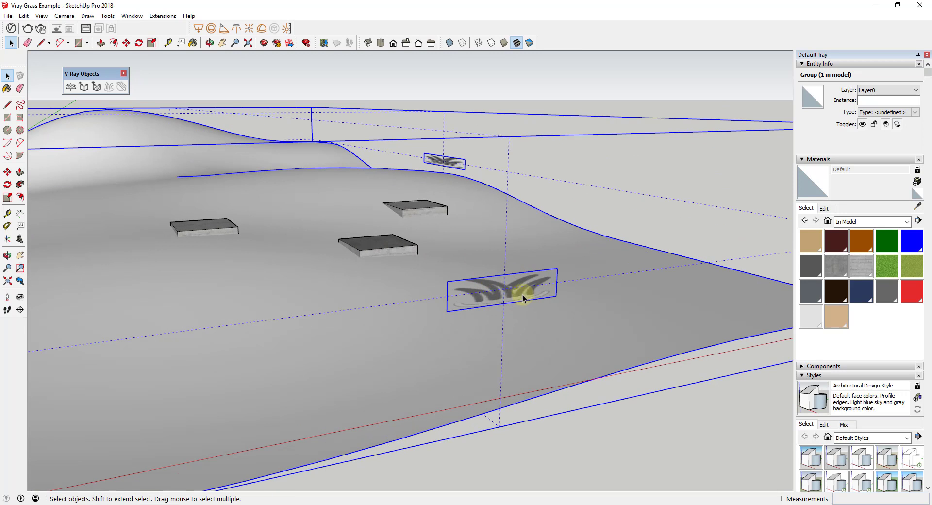
{"action": "scroll", "coordinate": [439, 249], "scroll_direction": "down", "scroll_amount": 5}
Orbit and reselect the terrain group to inspect the grass-blade fur markers
{"action": "middle_click_drag", "start_coordinate": [438, 250], "coordinate": [586, 164]}
{"action": "left_click", "coordinate": [586, 164]}
{"action": "left_click", "coordinate": [519, 245]}
{"action": "middle_click_drag", "start_coordinate": [520, 246], "coordinate": [403, 249]}
{"action": "scroll", "coordinate": [417, 248], "scroll_direction": "up", "scroll_amount": 5}
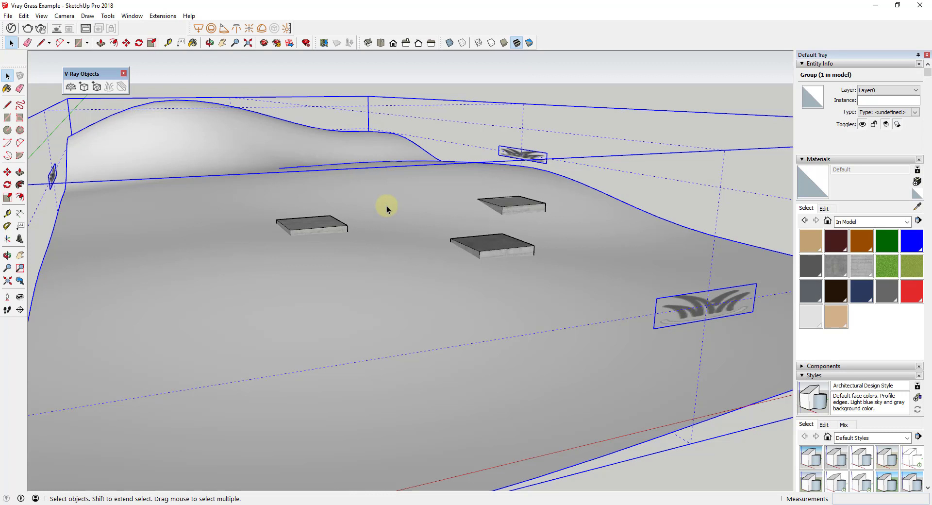
Start an interactive V-Ray render and orbit in close around the concrete pads
{"action": "left_click", "coordinate": [42, 30]}
{"action": "left_click_drag", "start_coordinate": [609, 220], "coordinate": [246, 88]}
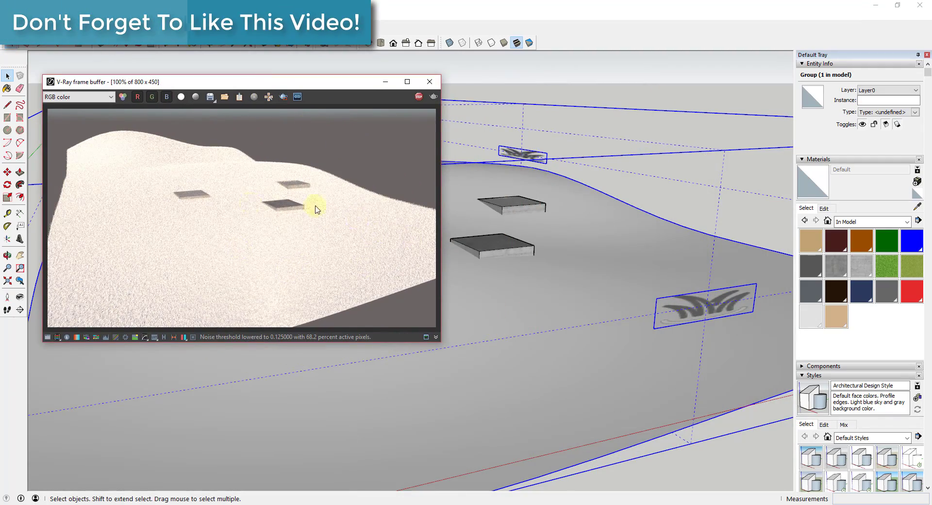
{"action": "scroll", "coordinate": [496, 298], "scroll_direction": "up", "scroll_amount": 3}
{"action": "scroll", "coordinate": [501, 287], "scroll_direction": "up", "scroll_amount": 4}
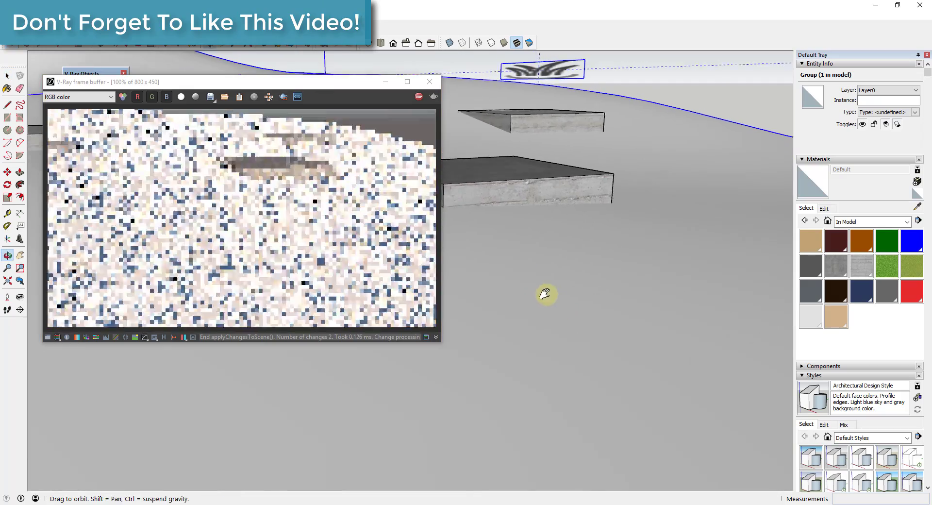
{"action": "scroll", "coordinate": [372, 237], "scroll_direction": "up", "scroll_amount": 3}
{"action": "scroll", "coordinate": [371, 237], "scroll_direction": "down", "scroll_amount": 3}
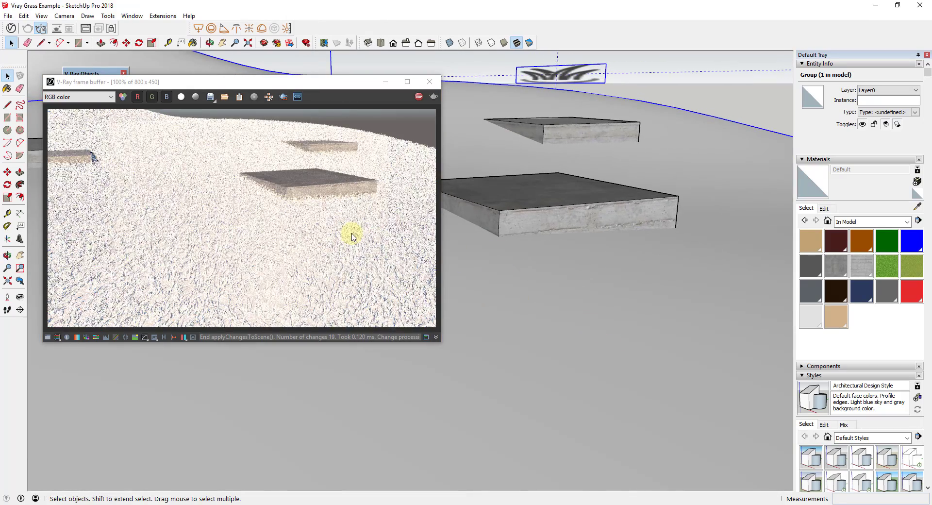
{"action": "mouse_move", "coordinate": [505, 245]}
{"action": "middle_mouse_down"}
{"action": "mouse_move", "coordinate": [499, 239]}
{"action": "mouse_move", "coordinate": [598, 258]}
{"action": "middle_mouse_up"}
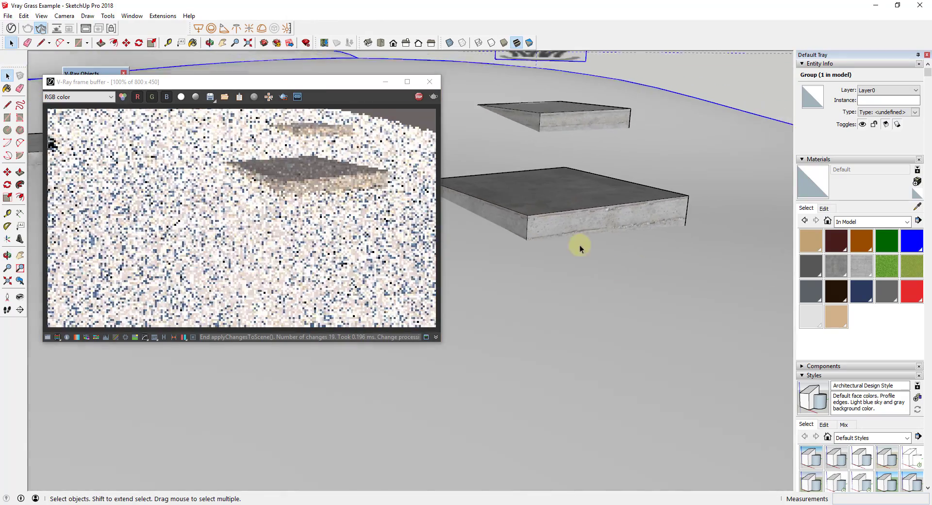
{"action": "scroll", "coordinate": [498, 177], "scroll_direction": "up", "scroll_amount": 2}
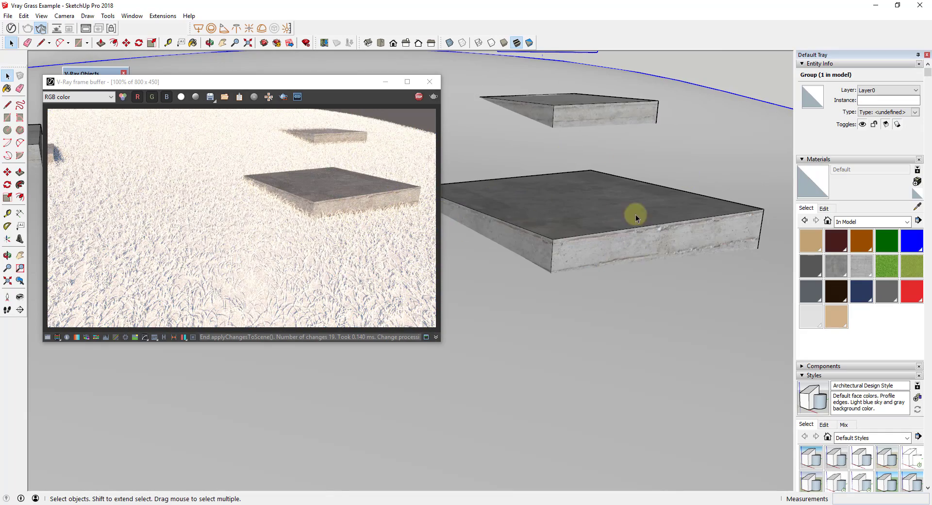
{"action": "middle_click_drag", "start_coordinate": [534, 272], "coordinate": [596, 273]}
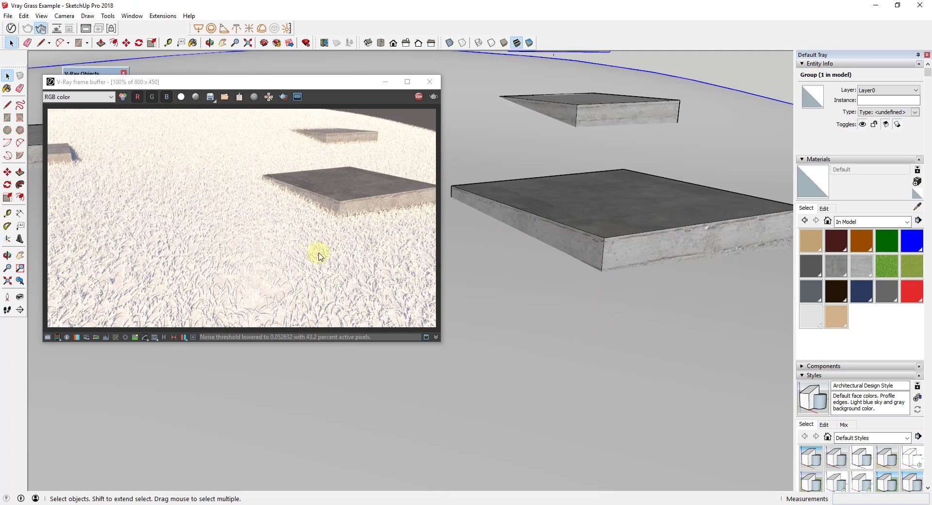
Move the frame buffer right and place the V-Ray Fur settings editor beside it
{"action": "left_click_drag", "start_coordinate": [313, 82], "coordinate": [664, 64]}
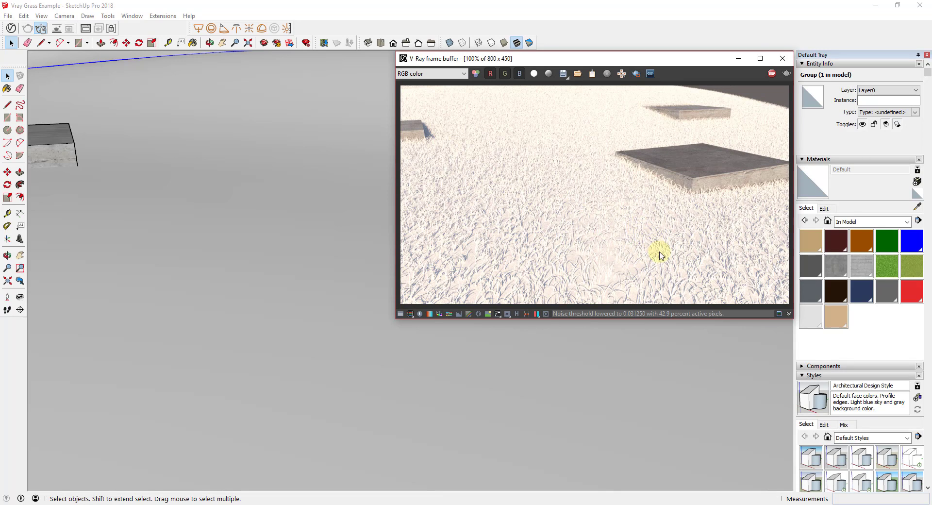
{"action": "left_click", "coordinate": [10, 29]}
{"action": "left_click_drag", "start_coordinate": [359, 11], "coordinate": [174, 70]}
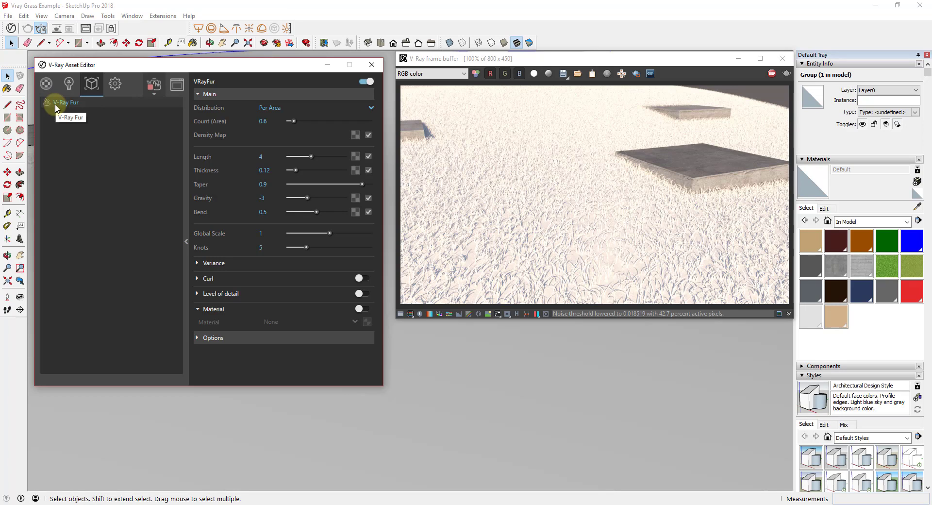
Enable the VRayFur Material option and open its material list, still set to None
{"action": "left_click", "coordinate": [186, 240]}
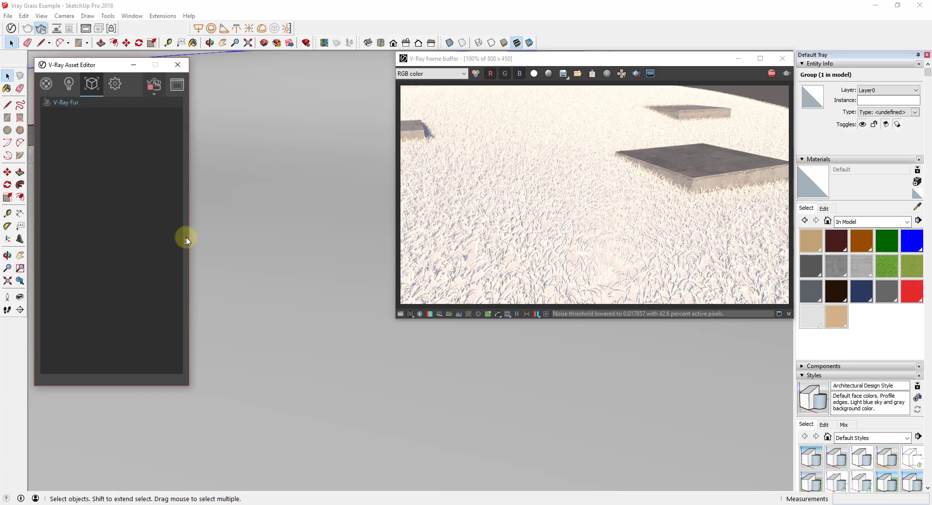
{"action": "left_click", "coordinate": [187, 242]}
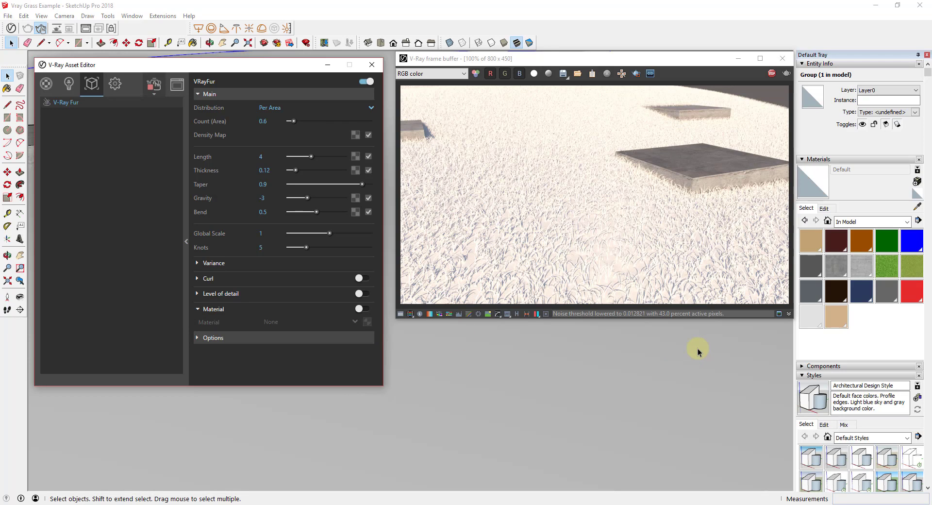
{"action": "left_click", "coordinate": [199, 309]}
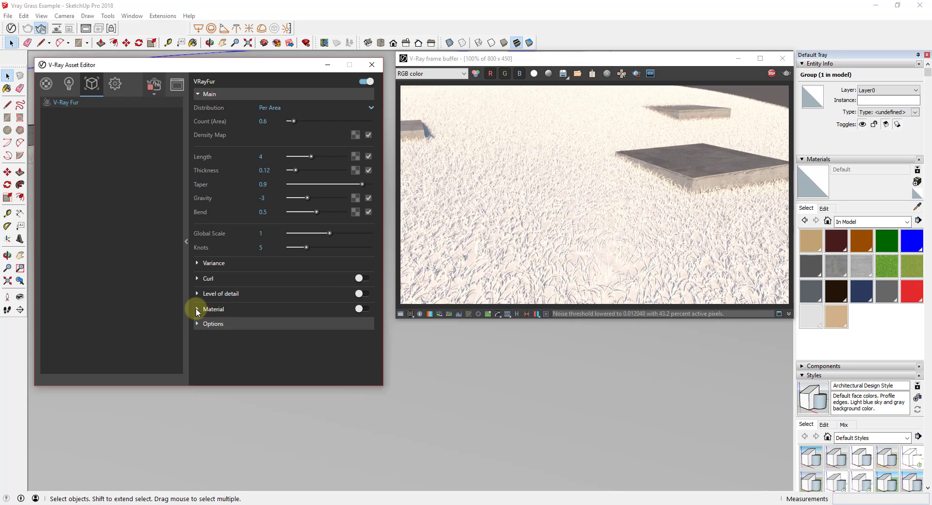
{"action": "left_click", "coordinate": [197, 309]}
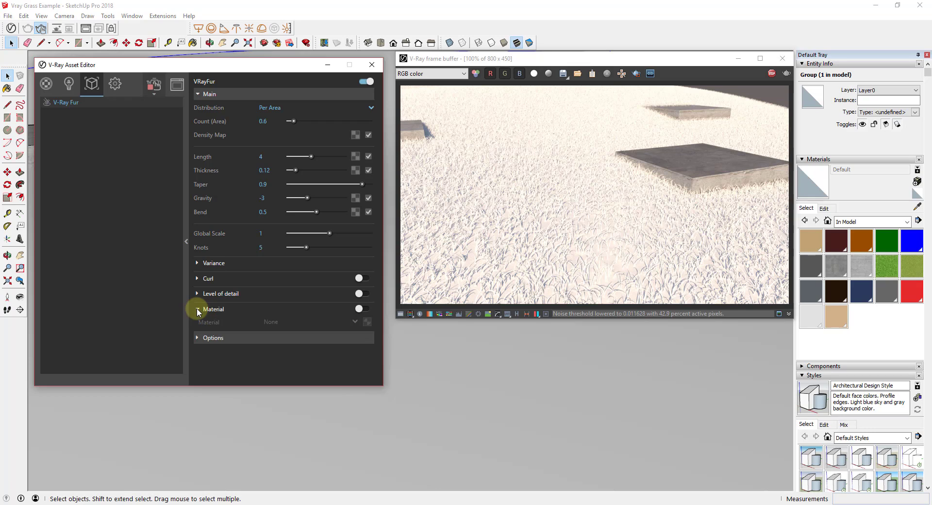
{"action": "left_click", "coordinate": [362, 309]}
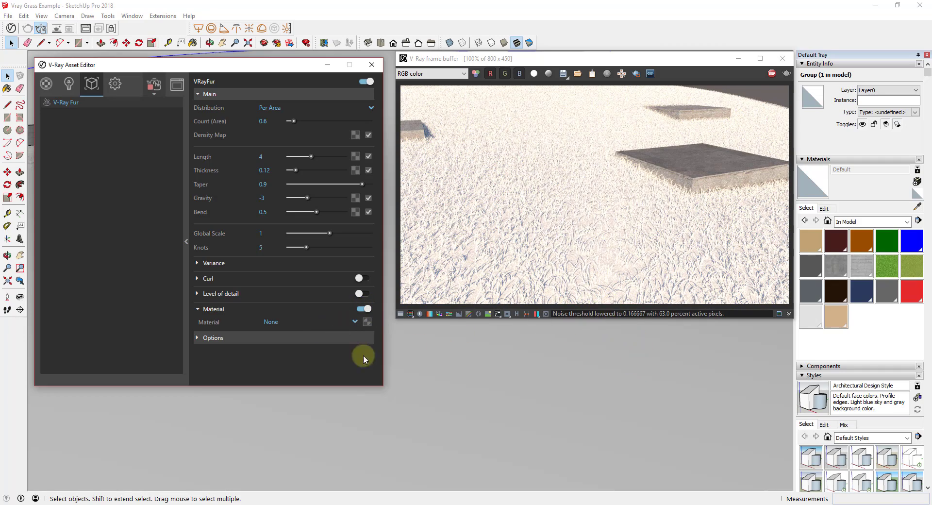
{"action": "left_click", "coordinate": [350, 324]}
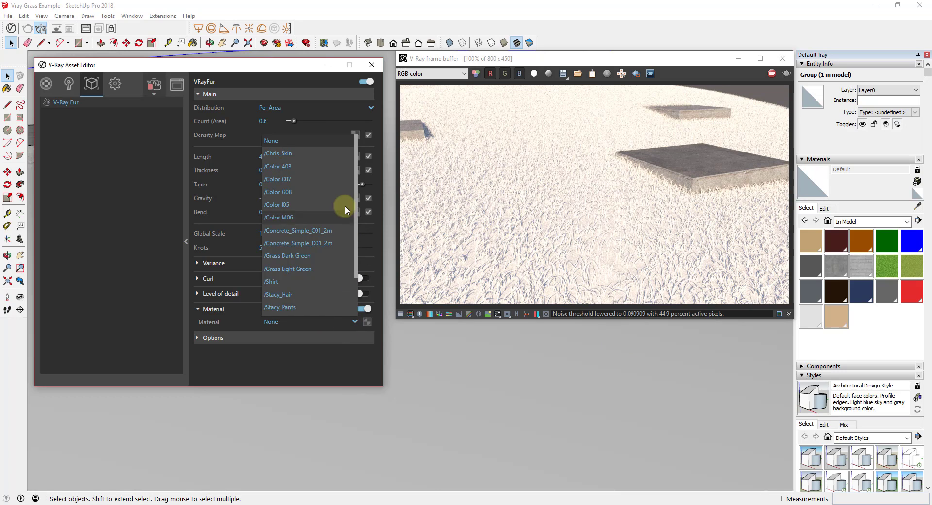
{"action": "scroll", "coordinate": [316, 237], "scroll_direction": "down", "scroll_amount": 2}
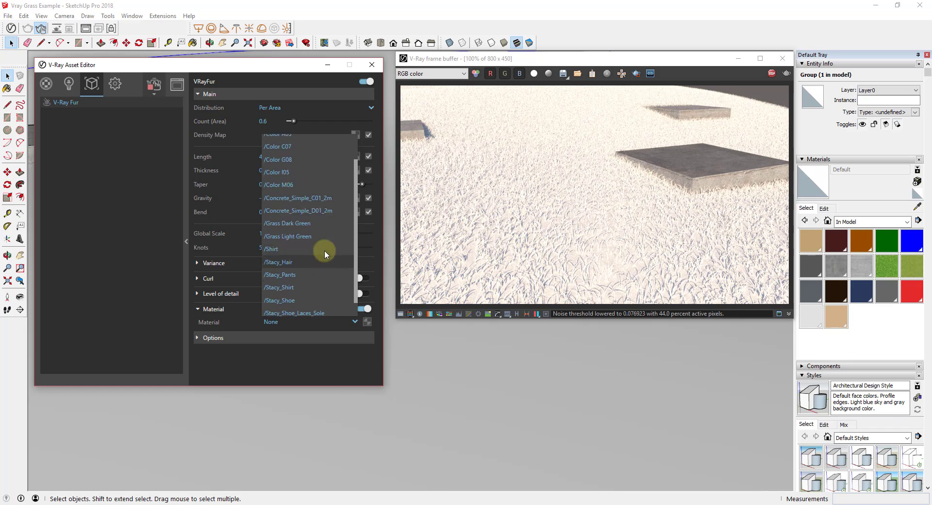
{"action": "scroll", "coordinate": [324, 249], "scroll_direction": "up", "scroll_amount": 1}
{"action": "left_click", "coordinate": [352, 320]}
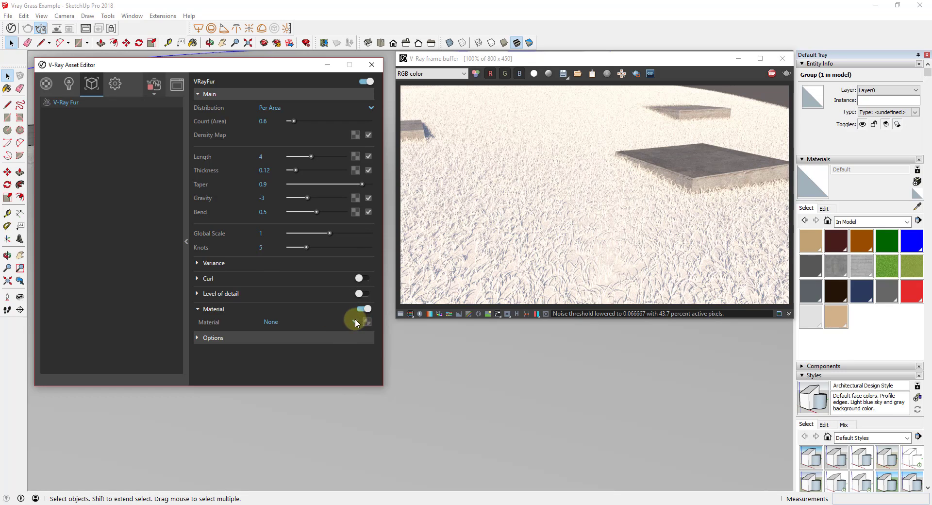
{"action": "left_click", "coordinate": [355, 321]}
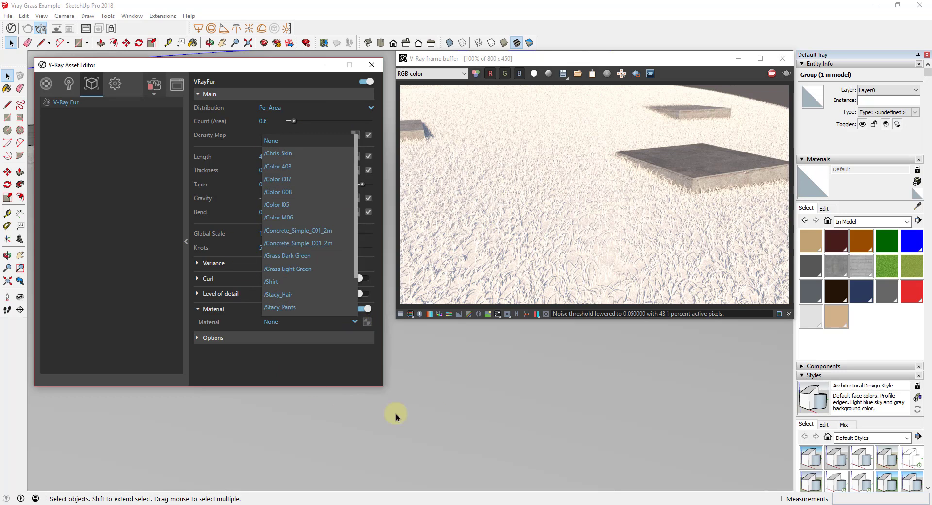
Draw a small rectangle on the terrain, reverse its faces and paint it Color G08
{"action": "left_click", "coordinate": [738, 61]}
{"action": "scroll", "coordinate": [590, 273], "scroll_direction": "down", "scroll_amount": 6}
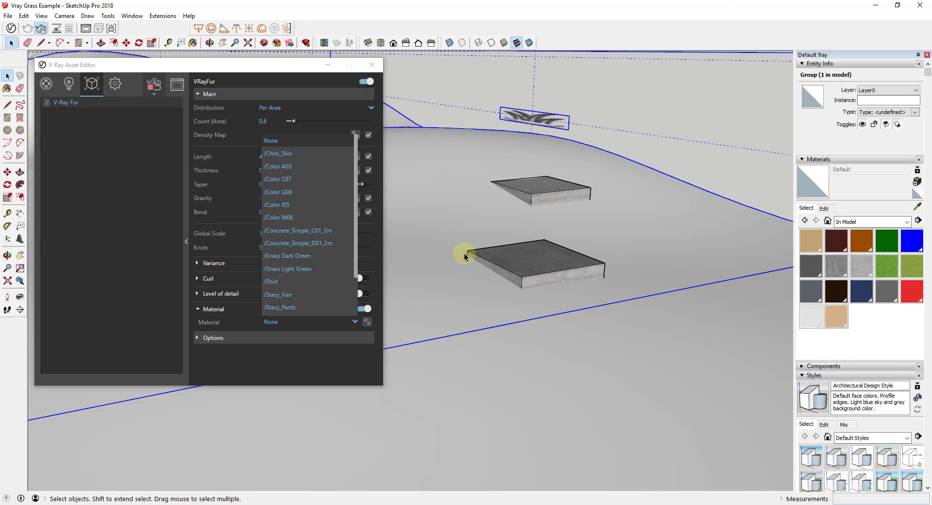
{"action": "scroll", "coordinate": [529, 280], "scroll_direction": "down", "scroll_amount": 3}
{"action": "key", "text": "r"}
{"action": "left_click", "coordinate": [681, 256]}
{"action": "left_click", "coordinate": [691, 245]}
{"action": "key", "text": "space"}
{"action": "right_click", "coordinate": [685, 252]}
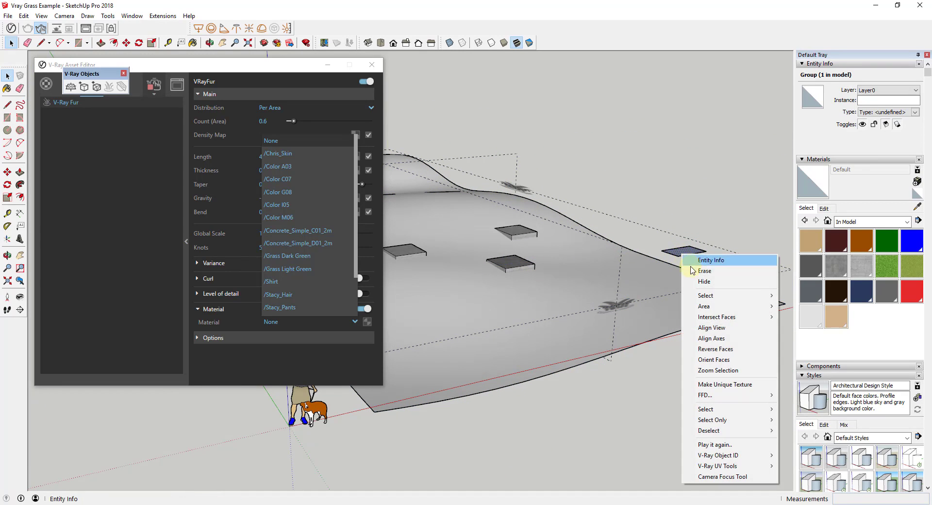
{"action": "left_click", "coordinate": [724, 349]}
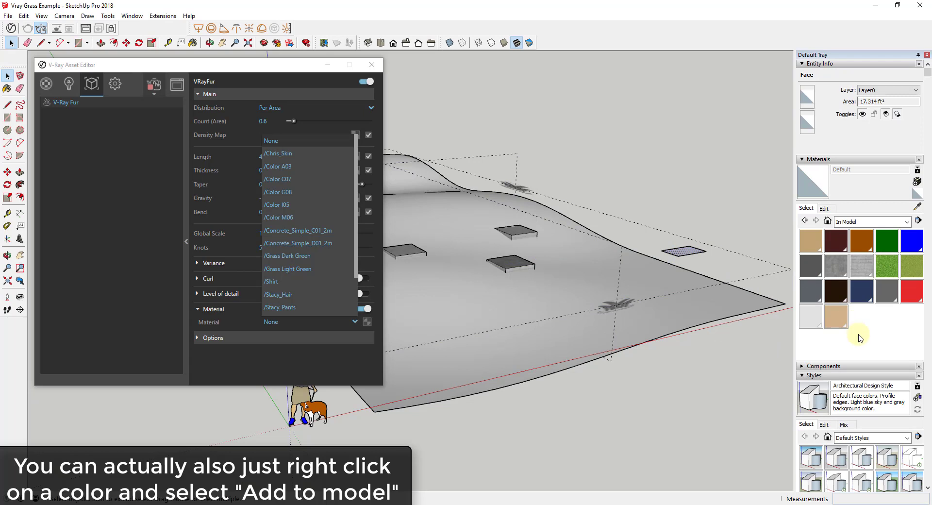
{"action": "left_click", "coordinate": [887, 242]}
{"action": "left_click", "coordinate": [685, 249]}
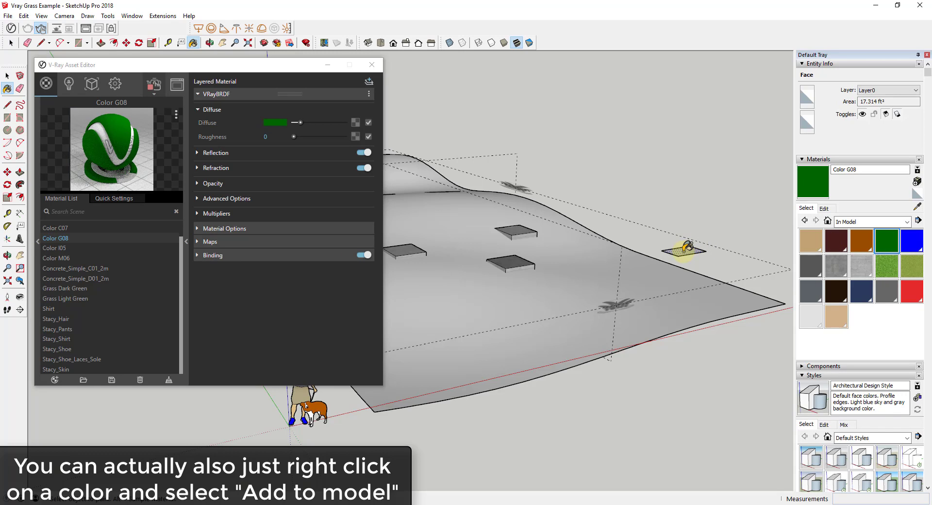
{"action": "key", "text": "space"}
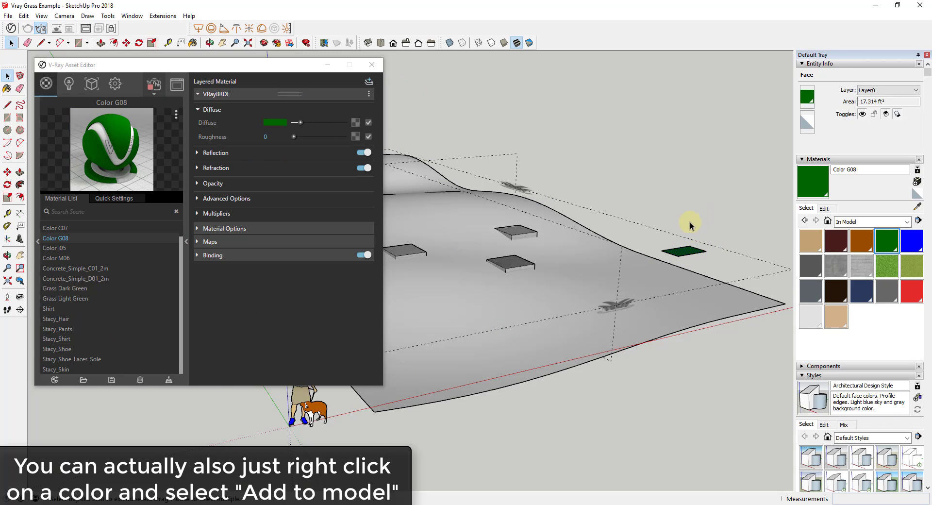
Set the VRayFur Material dropdown to Color G08
{"action": "left_click", "coordinate": [92, 83]}
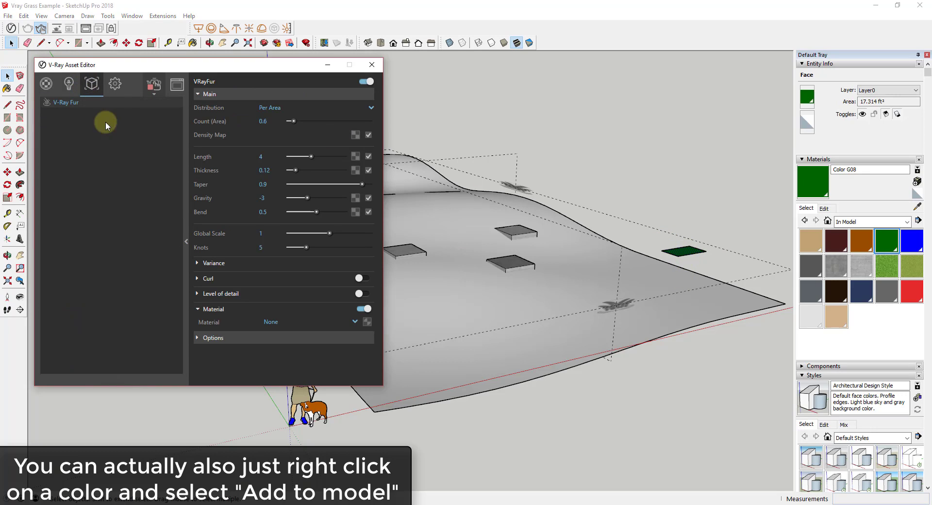
{"action": "left_click", "coordinate": [356, 321]}
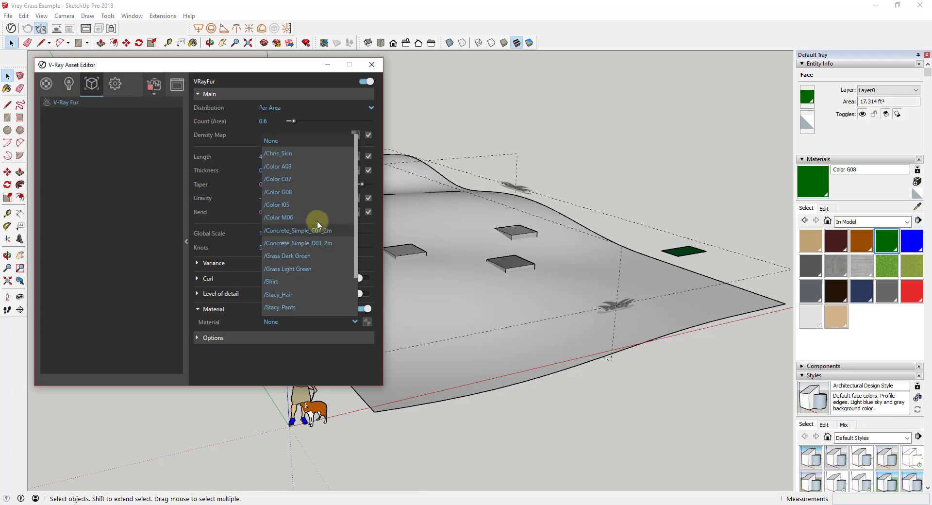
{"action": "left_click", "coordinate": [293, 192]}
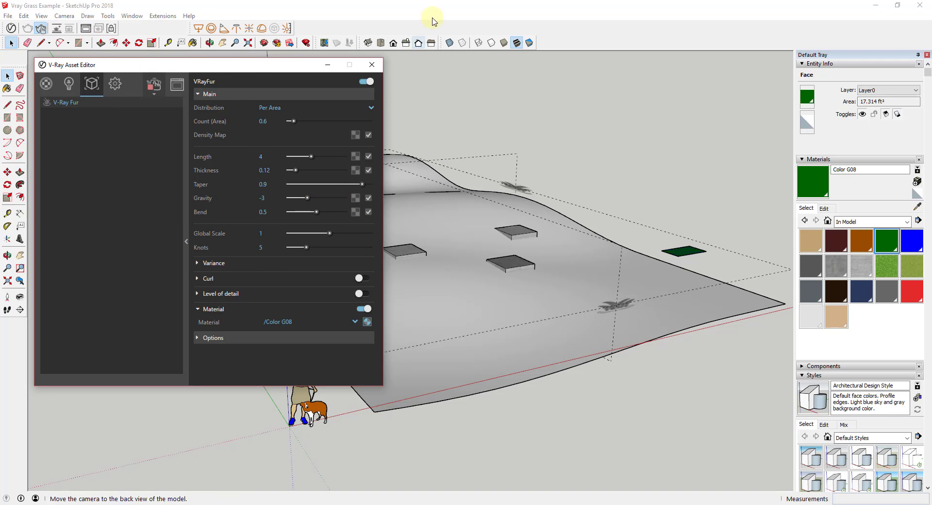
Bring the frame buffer forward and zoom close to a slab to re-render the green fur
{"action": "mouse_move", "coordinate": [348, 503]}
{"action": "left_click", "coordinate": [368, 468]}
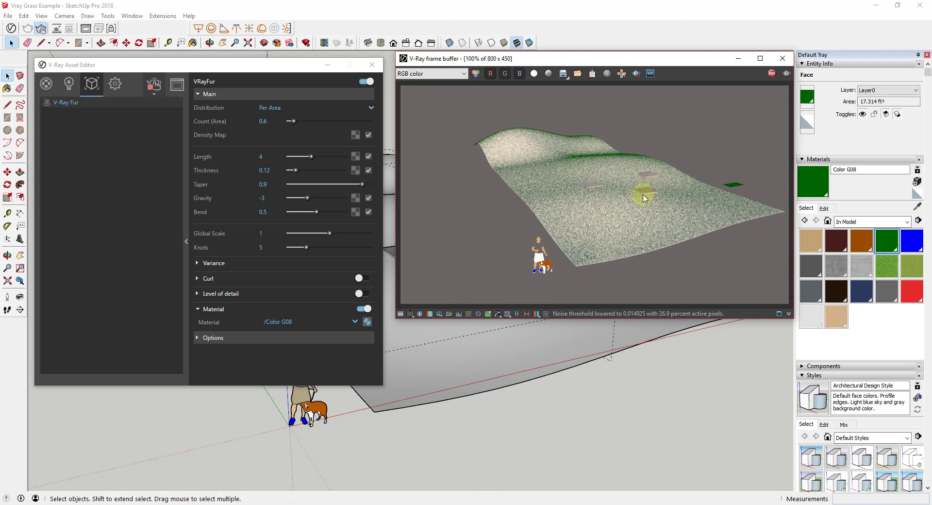
{"action": "mouse_move", "coordinate": [555, 60]}
{"action": "left_mouse_down"}
{"action": "mouse_move", "coordinate": [441, 95]}
{"action": "mouse_move", "coordinate": [183, 138]}
{"action": "left_mouse_up"}
{"action": "scroll", "coordinate": [480, 277], "scroll_direction": "up", "scroll_amount": 5}
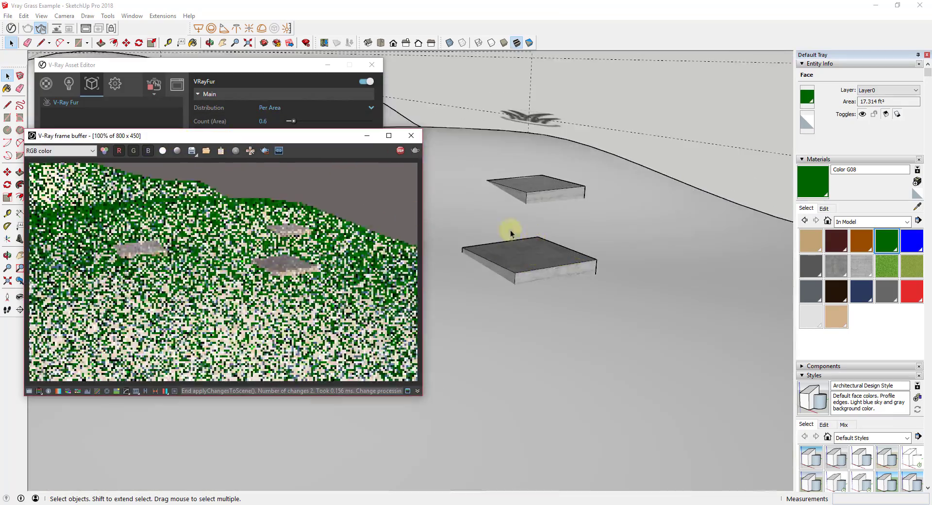
{"action": "scroll", "coordinate": [509, 271], "scroll_direction": "up", "scroll_amount": 2}
{"action": "scroll", "coordinate": [553, 252], "scroll_direction": "up", "scroll_amount": 5}
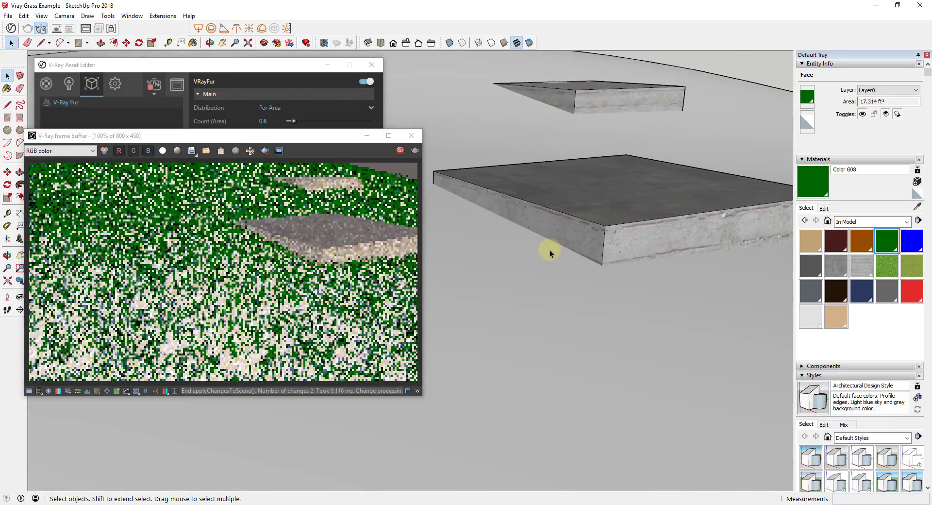
{"action": "scroll", "coordinate": [577, 245], "scroll_direction": "up", "scroll_amount": 1}
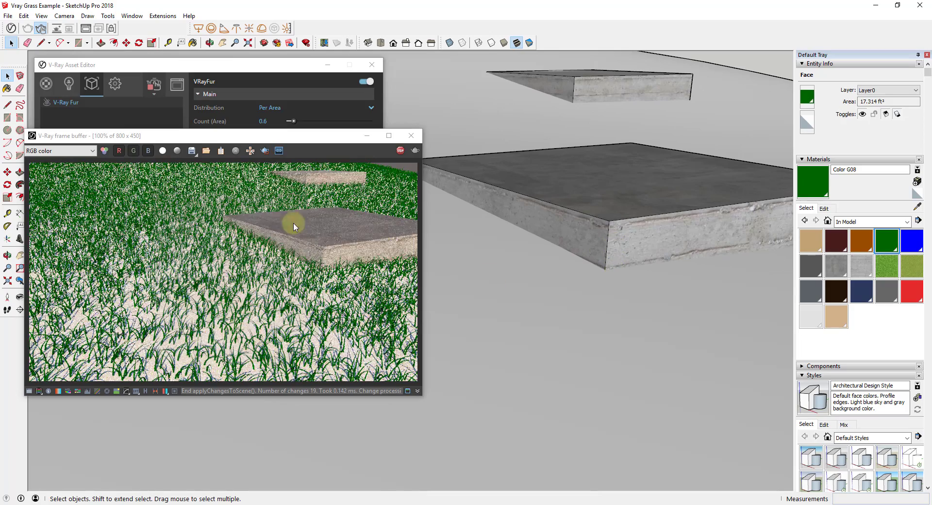
{"action": "left_click_drag", "start_coordinate": [283, 137], "coordinate": [657, 65]}
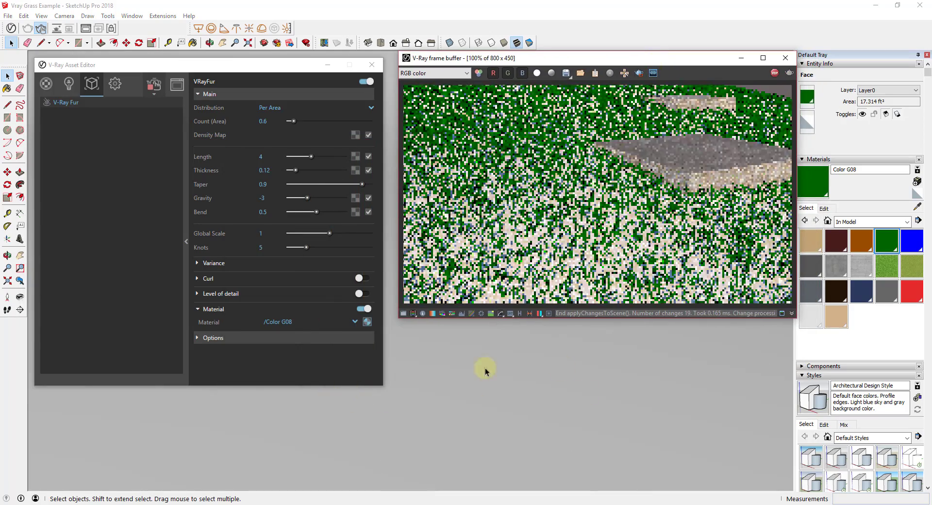
{"action": "middle_click_drag", "start_coordinate": [676, 391], "coordinate": [626, 398]}
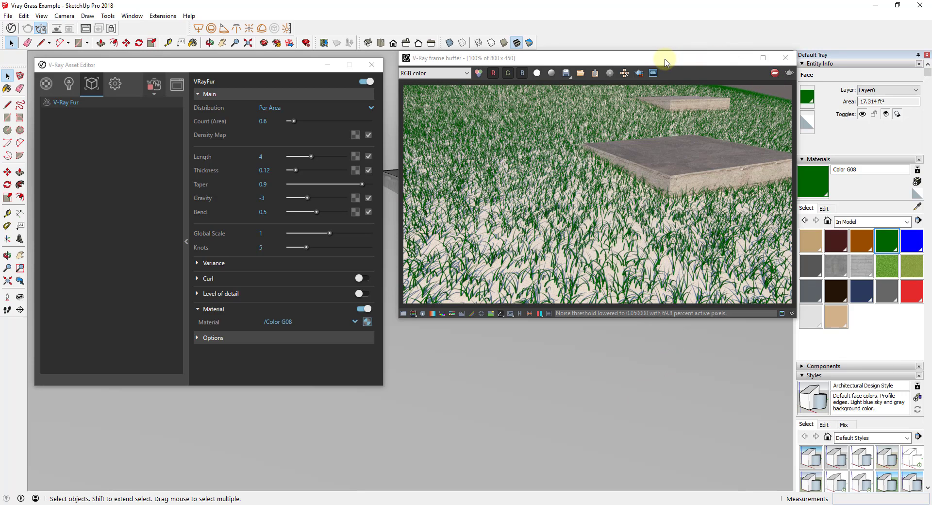
Orbit the model, restart the interactive render, then close the render window
{"action": "left_click_drag", "start_coordinate": [633, 67], "coordinate": [931, 63]}
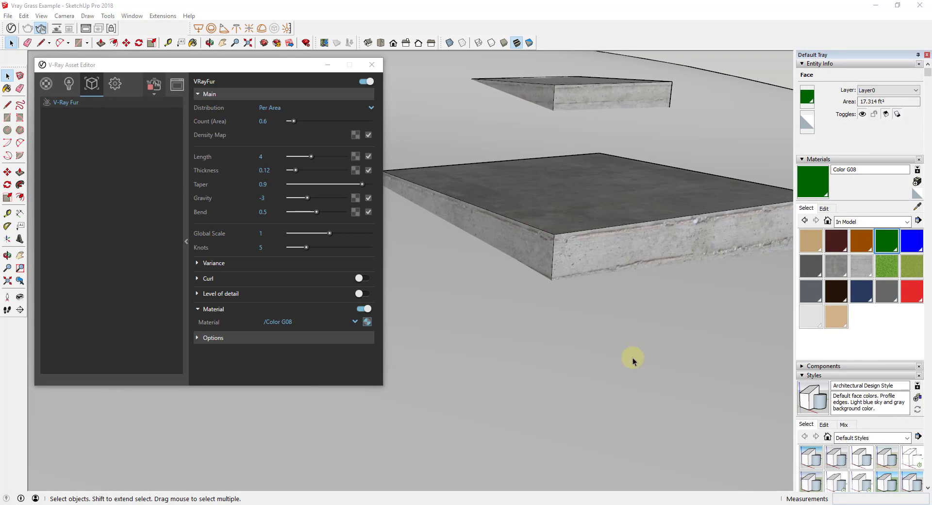
{"action": "scroll", "coordinate": [563, 298], "scroll_direction": "down", "scroll_amount": 8}
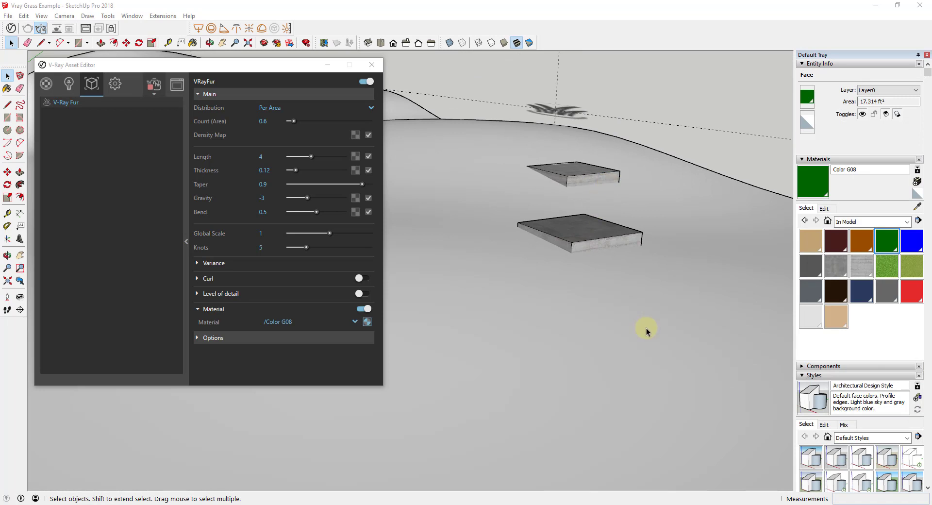
{"action": "scroll", "coordinate": [645, 328], "scroll_direction": "down", "scroll_amount": 4}
{"action": "key", "text": "o"}
{"action": "left_click_drag", "start_coordinate": [691, 360], "coordinate": [621, 336]}
{"action": "key", "text": "space"}
{"action": "left_click", "coordinate": [41, 28]}
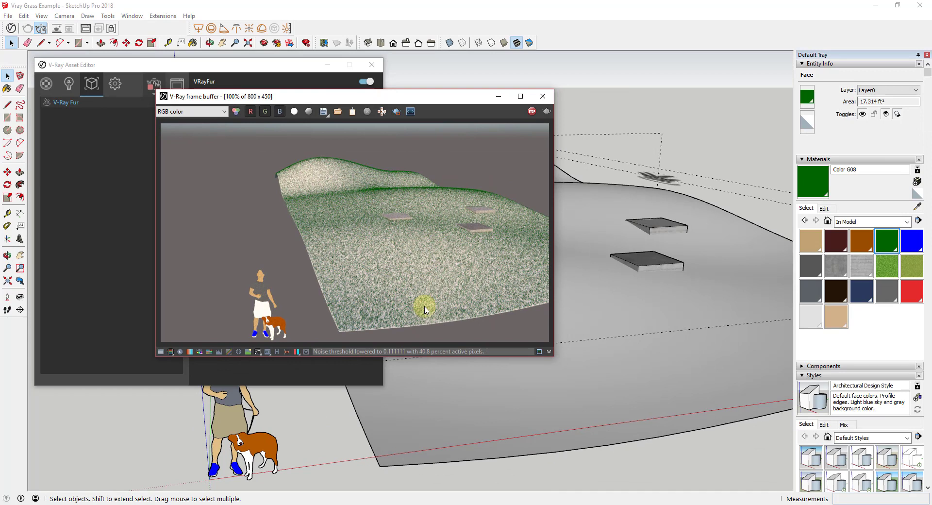
{"action": "left_click_drag", "start_coordinate": [396, 97], "coordinate": [552, 124]}
{"action": "left_click", "coordinate": [698, 124]}
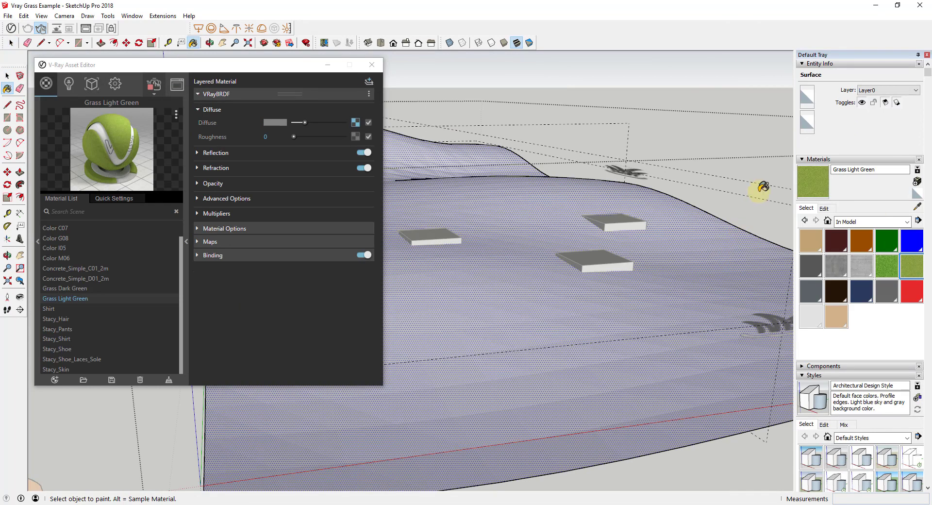
Paint the terrain group with the Grass Dark Green material
{"action": "key", "text": "space"}
{"action": "left_click", "coordinate": [761, 188]}
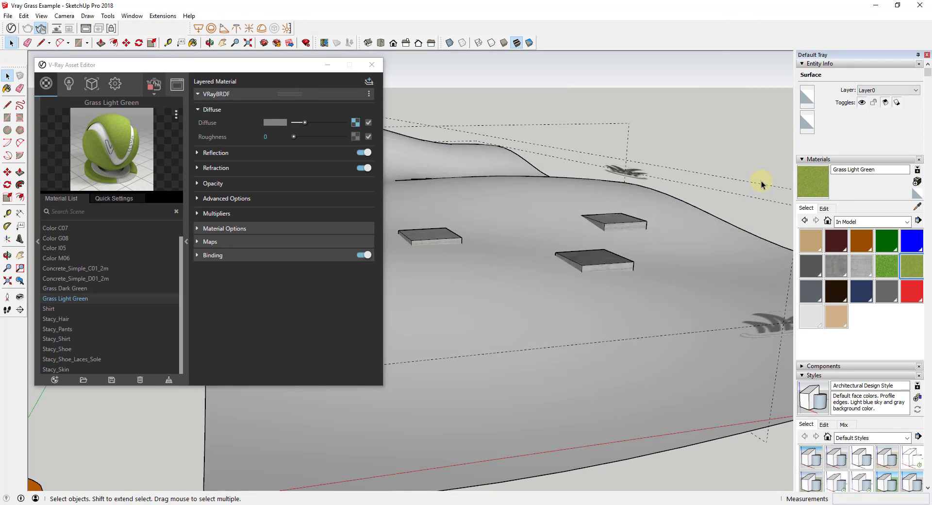
{"action": "left_click", "coordinate": [701, 264]}
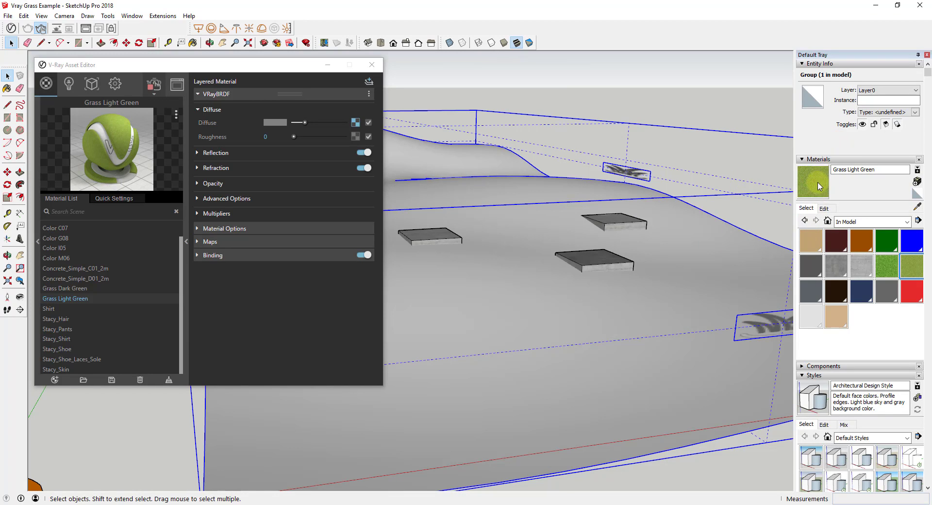
{"action": "left_click", "coordinate": [891, 267]}
{"action": "left_click", "coordinate": [672, 288]}
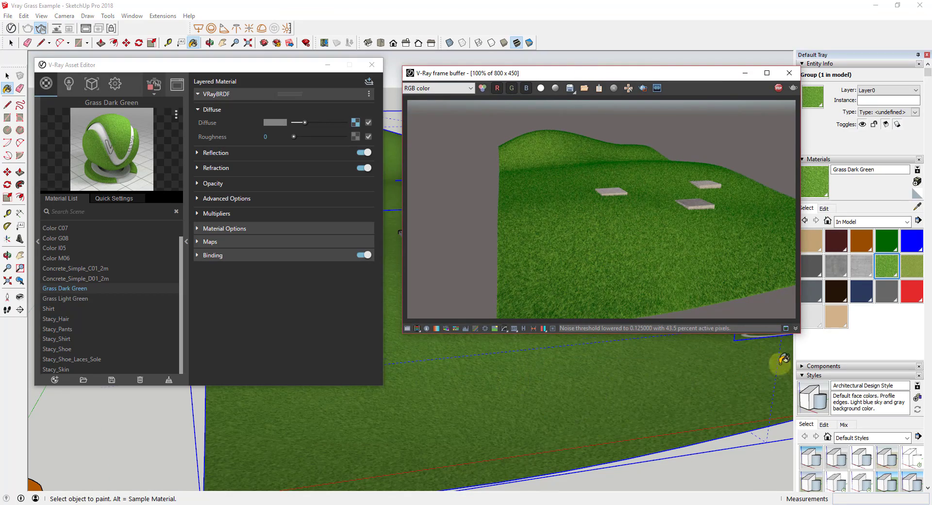
Zoom close to a slab, move the frame buffer right, and show the VRayFur geometry settings
{"action": "middle_click_drag", "start_coordinate": [781, 366], "coordinate": [757, 339]}
{"action": "middle_click_drag", "start_coordinate": [709, 366], "coordinate": [617, 389]}
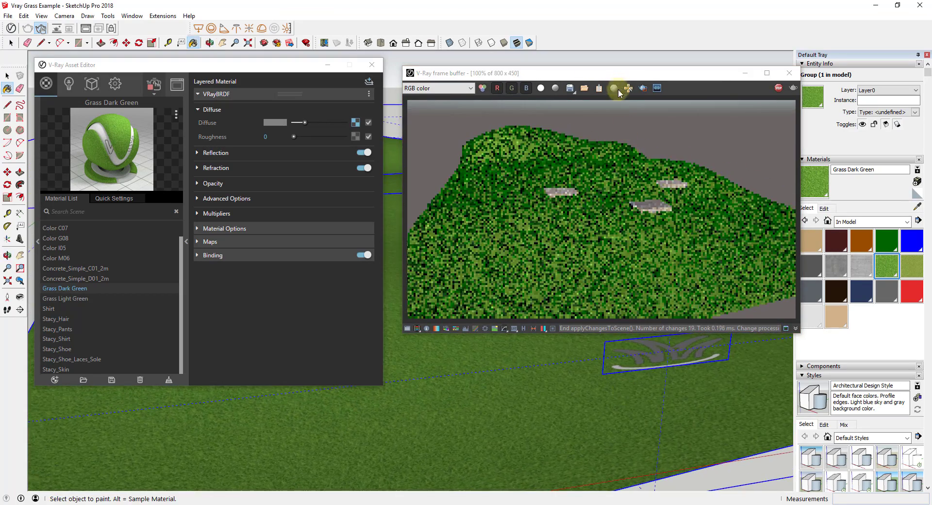
{"action": "left_click_drag", "start_coordinate": [590, 73], "coordinate": [227, 73]}
{"action": "scroll", "coordinate": [491, 276], "scroll_direction": "up", "scroll_amount": 6}
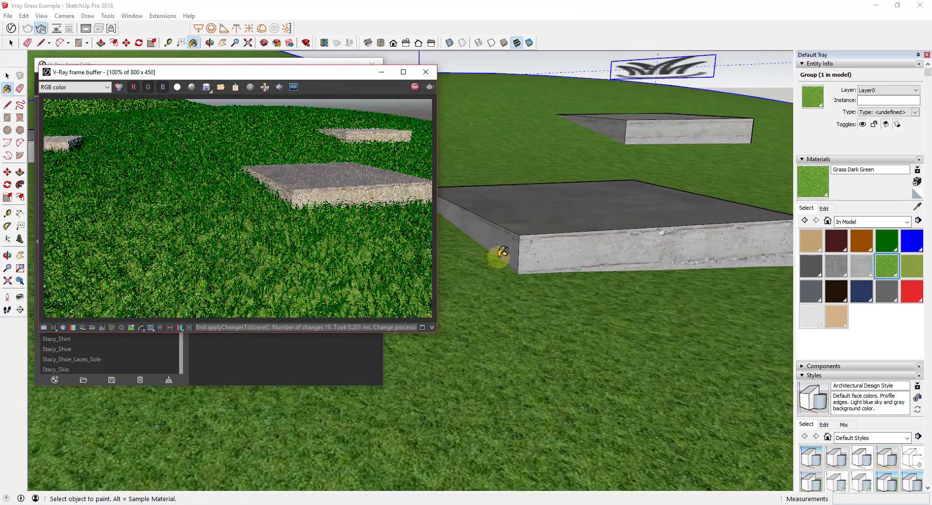
{"action": "scroll", "coordinate": [500, 252], "scroll_direction": "up", "scroll_amount": 3}
{"action": "middle_click_drag", "start_coordinate": [499, 252], "coordinate": [578, 160]}
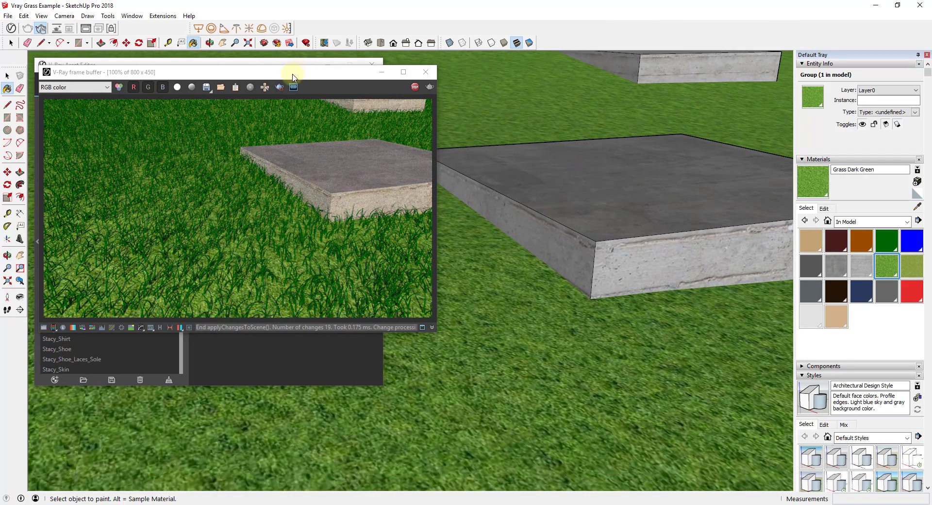
{"action": "left_click_drag", "start_coordinate": [291, 74], "coordinate": [661, 69]}
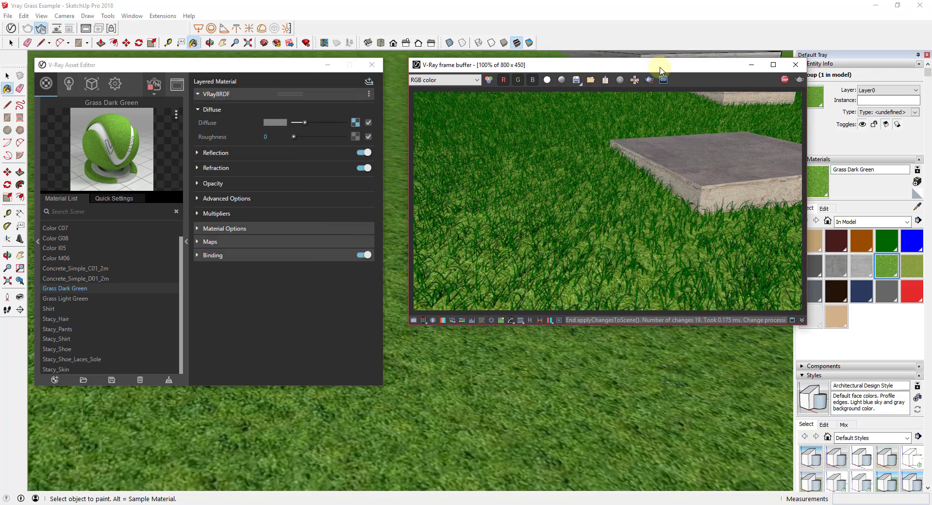
{"action": "middle_click_drag", "start_coordinate": [722, 353], "coordinate": [701, 373]}
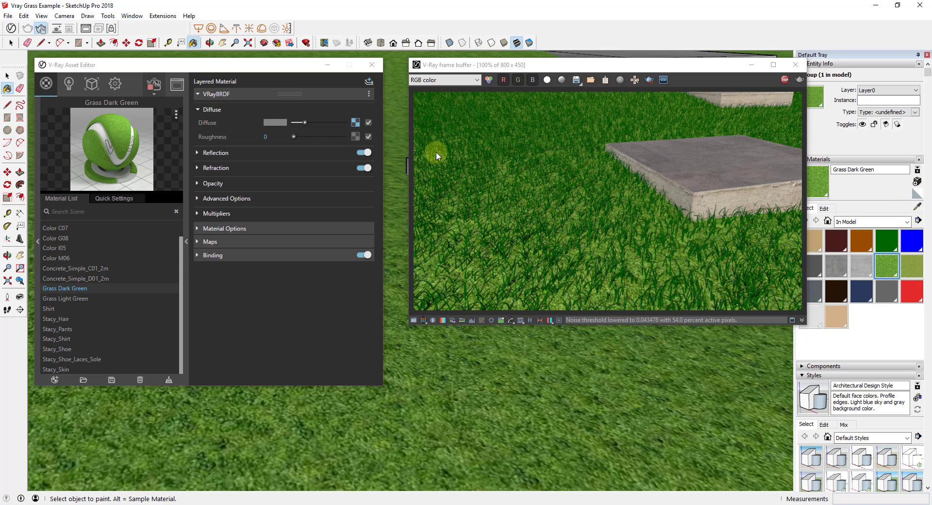
{"action": "left_click", "coordinate": [91, 91]}
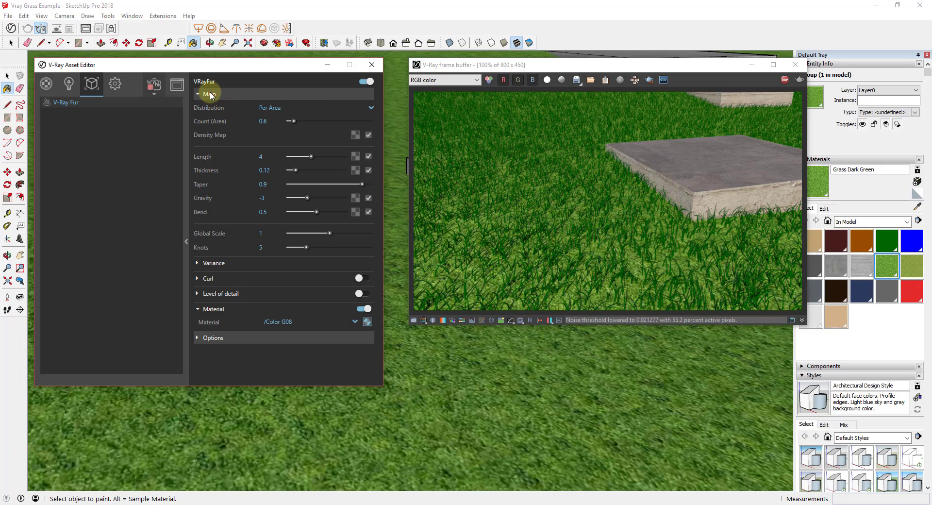
Set VRayFur Count (Area) to 3, keeping Distribution at Per Area
{"action": "left_click", "coordinate": [269, 125]}
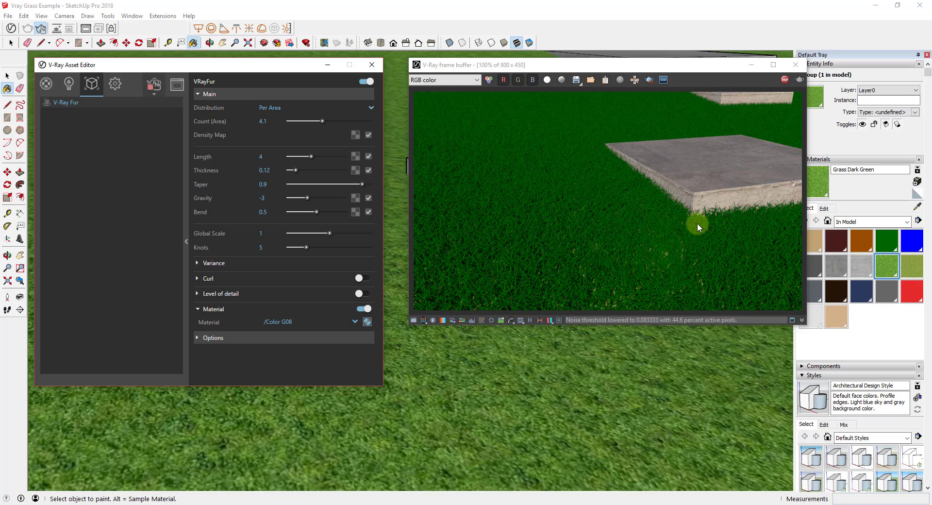
{"action": "left_click", "coordinate": [281, 121]}
{"action": "type", "text": "3"}
{"action": "key", "text": "Return"}
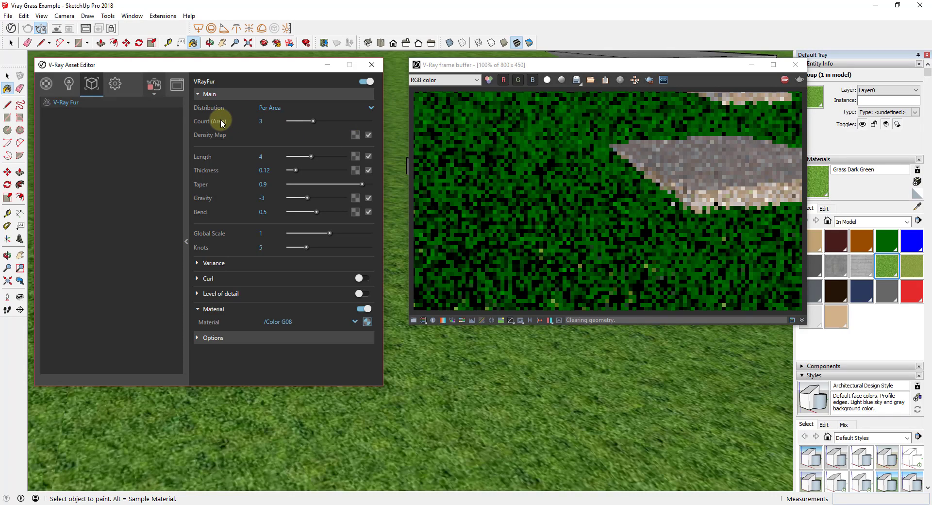
{"action": "mouse_move", "coordinate": [221, 122]}
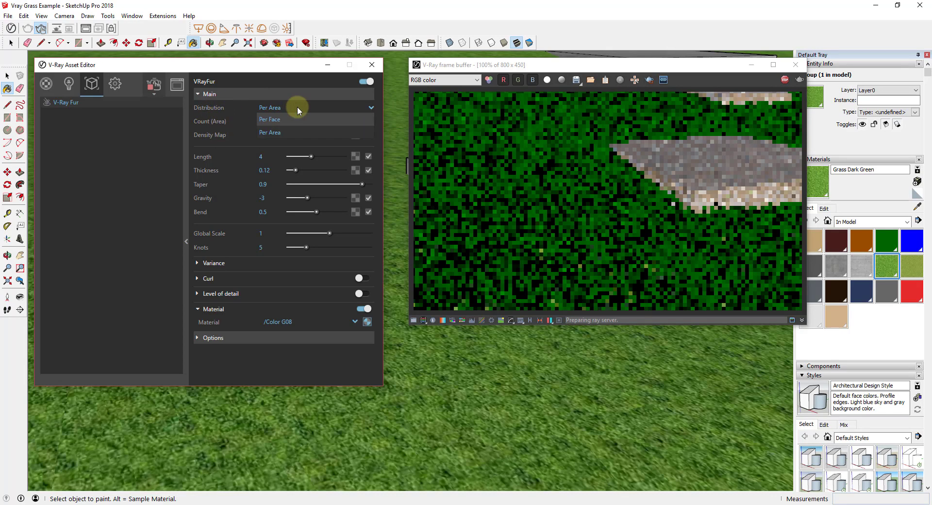
{"action": "left_click", "coordinate": [297, 106]}
{"action": "left_click", "coordinate": [223, 109]}
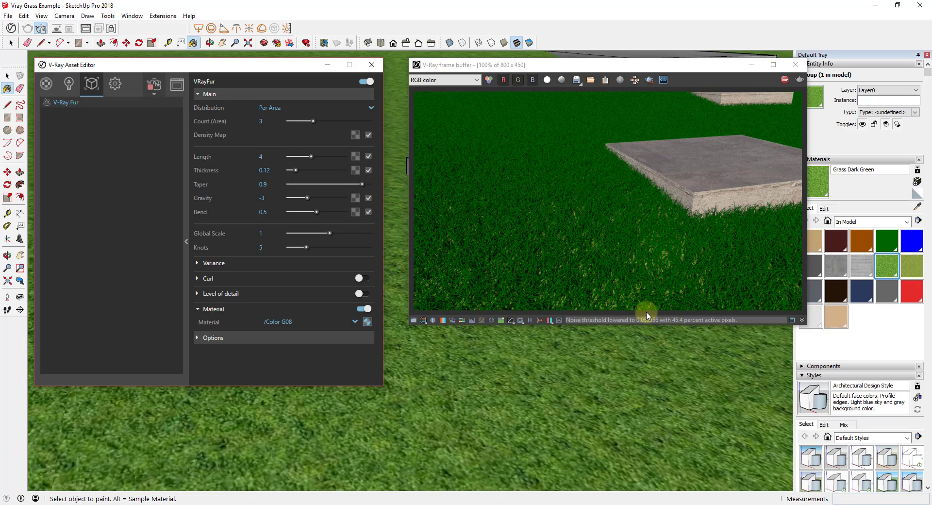
Orbit down near the slab to inspect the denser grass blades
{"action": "left_click", "coordinate": [663, 353]}
{"action": "scroll", "coordinate": [656, 352], "scroll_direction": "up", "scroll_amount": 3}
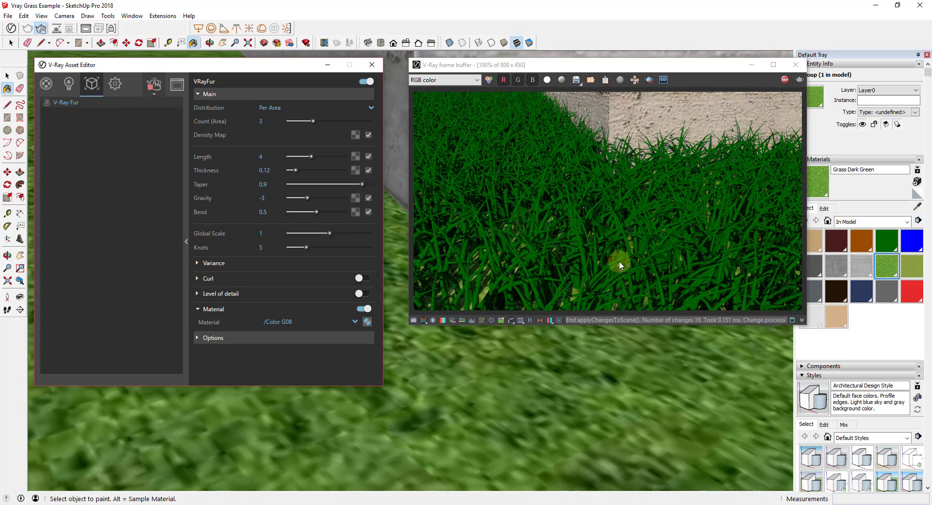
{"action": "middle_click_drag", "start_coordinate": [582, 357], "coordinate": [592, 358], "text": "shift"}
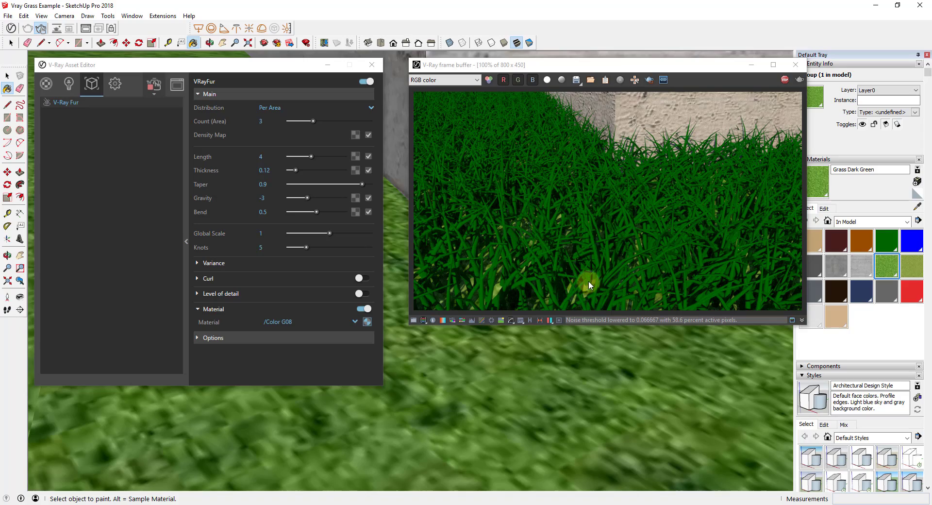
{"action": "mouse_move", "coordinate": [645, 381]}
{"action": "middle_mouse_down"}
{"action": "mouse_move", "coordinate": [649, 391]}
{"action": "mouse_move", "coordinate": [633, 383]}
{"action": "middle_mouse_up"}
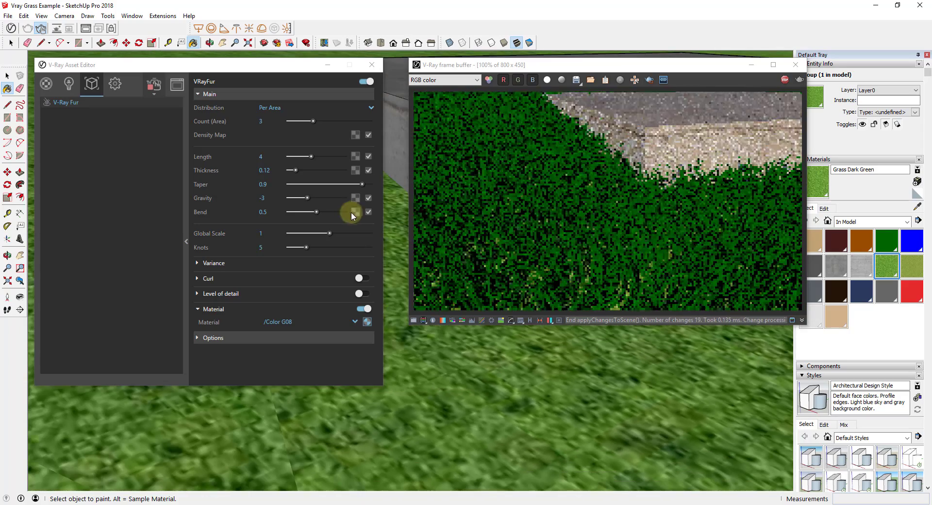
Set the fur Length to 2 and orbit slightly around the pad
{"action": "double_click", "coordinate": [262, 156]}
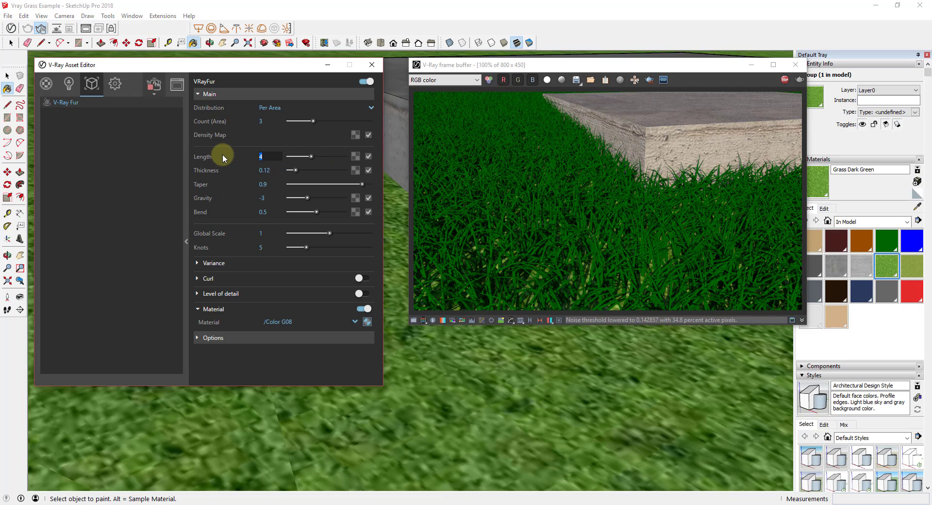
{"action": "type", "text": "2"}
{"action": "key", "text": "Return"}
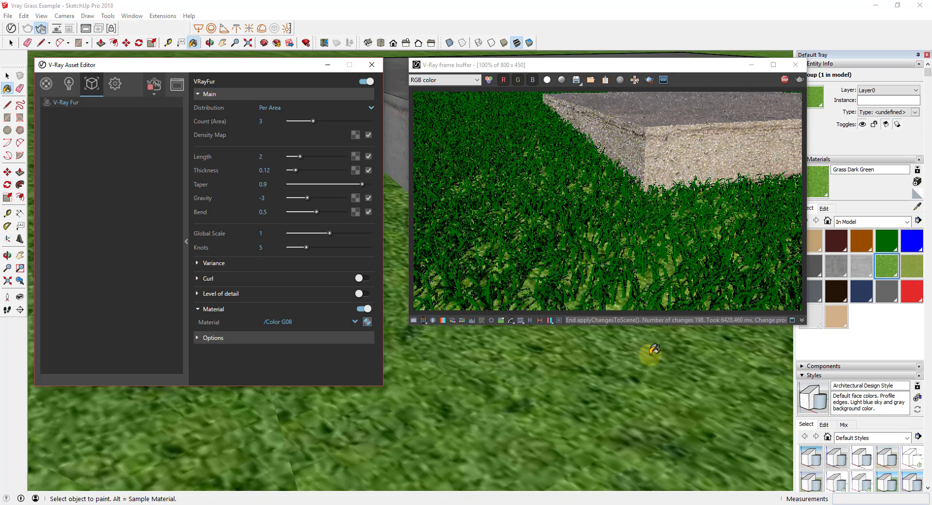
{"action": "scroll", "coordinate": [623, 383], "scroll_direction": "down", "scroll_amount": 5}
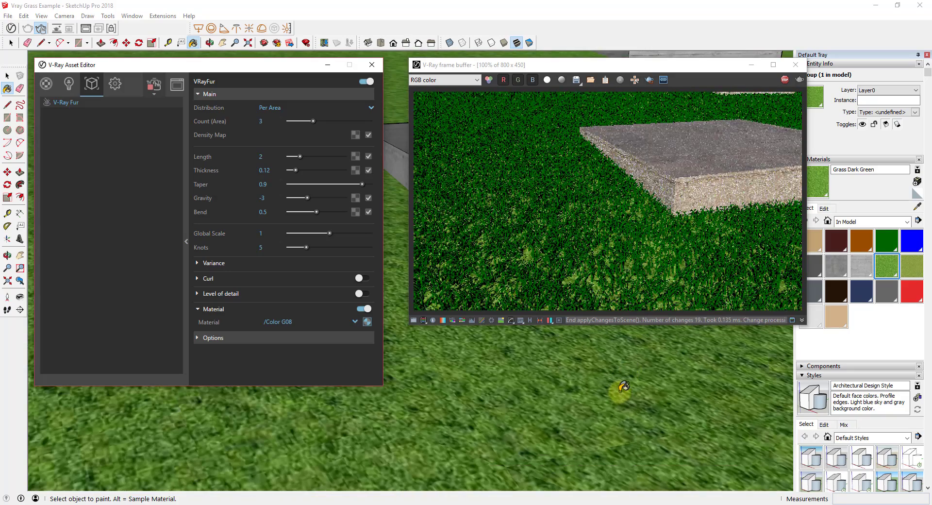
{"action": "scroll", "coordinate": [624, 386], "scroll_direction": "down", "scroll_amount": 2}
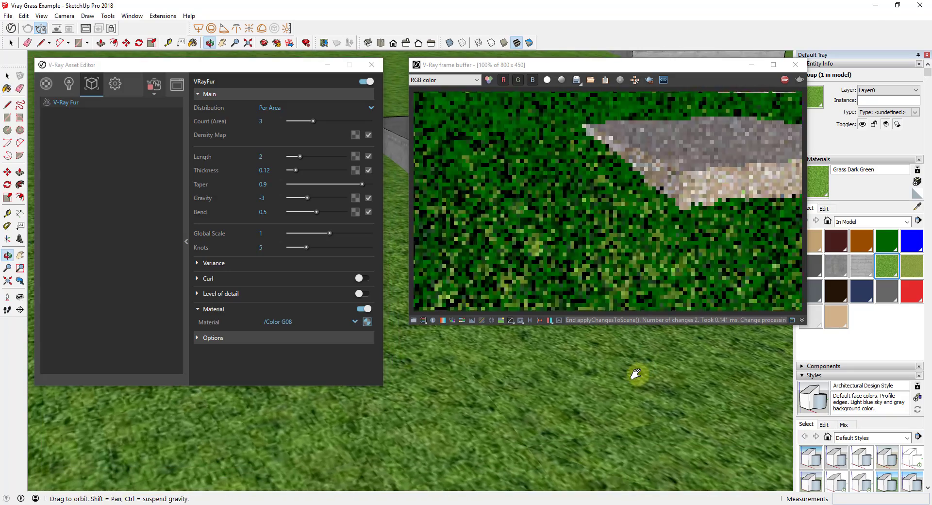
{"action": "mouse_move", "coordinate": [644, 378]}
{"action": "middle_mouse_down"}
{"action": "mouse_move", "coordinate": [634, 381]}
{"action": "mouse_move", "coordinate": [649, 381]}
{"action": "middle_mouse_up"}
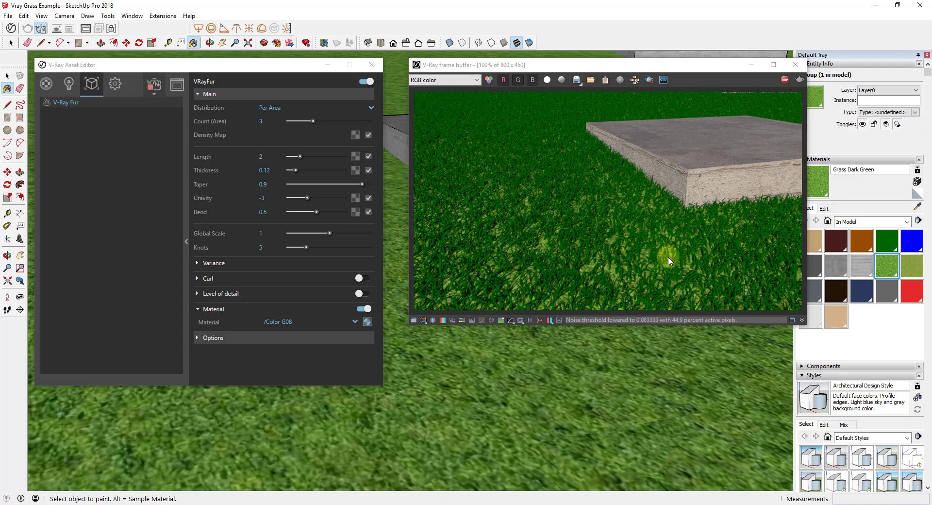
Raise VRayFur Count (Area) from 3 to 4
{"action": "left_click", "coordinate": [261, 121]}
{"action": "type", "text": "4"}
{"action": "key", "text": "Return"}
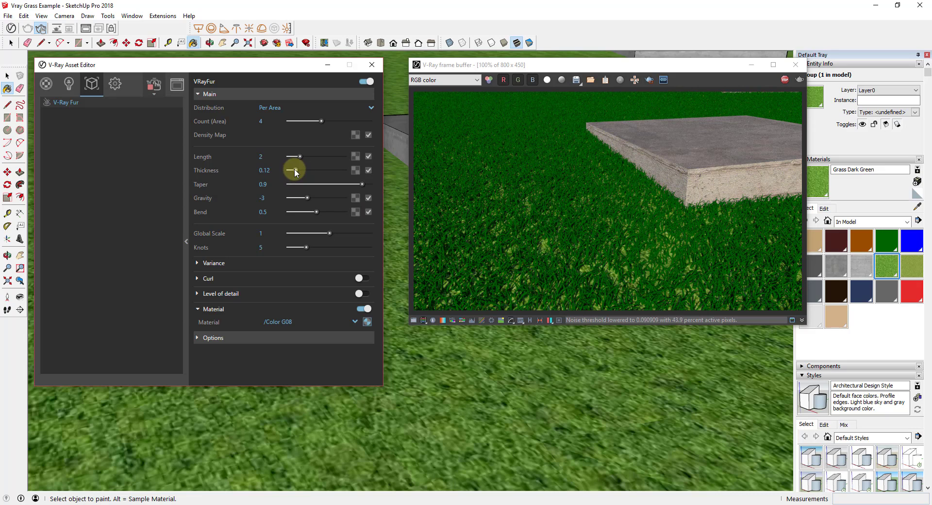
Try a VRayFur blade Thickness of 1, then reduce it to 0.13 and re-render from a new angle
{"action": "left_click", "coordinate": [275, 171]}
{"action": "type", "text": "1"}
{"action": "key", "text": "Return"}
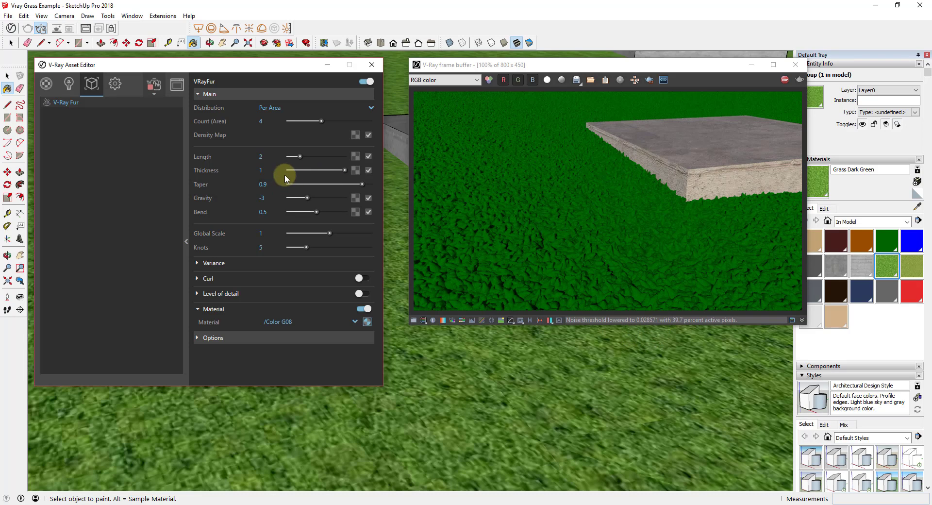
{"action": "left_click_drag", "start_coordinate": [344, 170], "coordinate": [297, 171]}
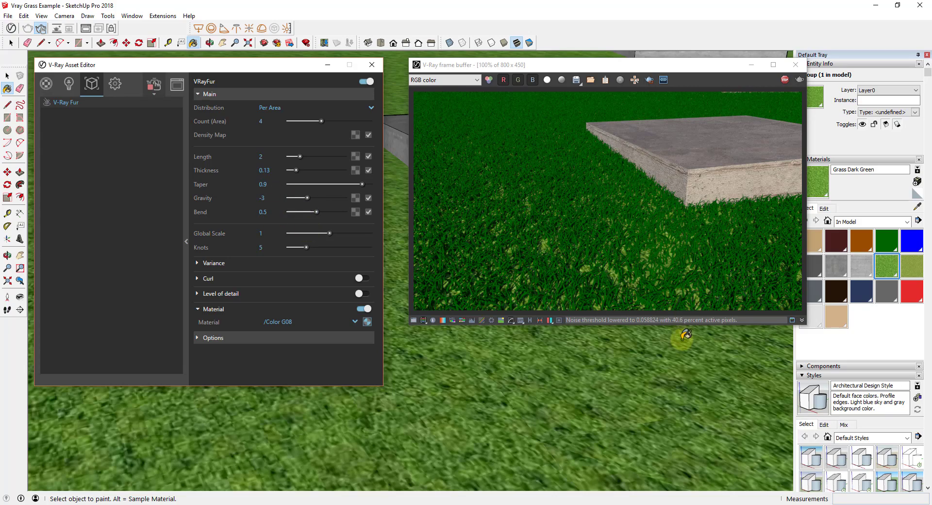
{"action": "middle_click_drag", "start_coordinate": [684, 339], "coordinate": [673, 357]}
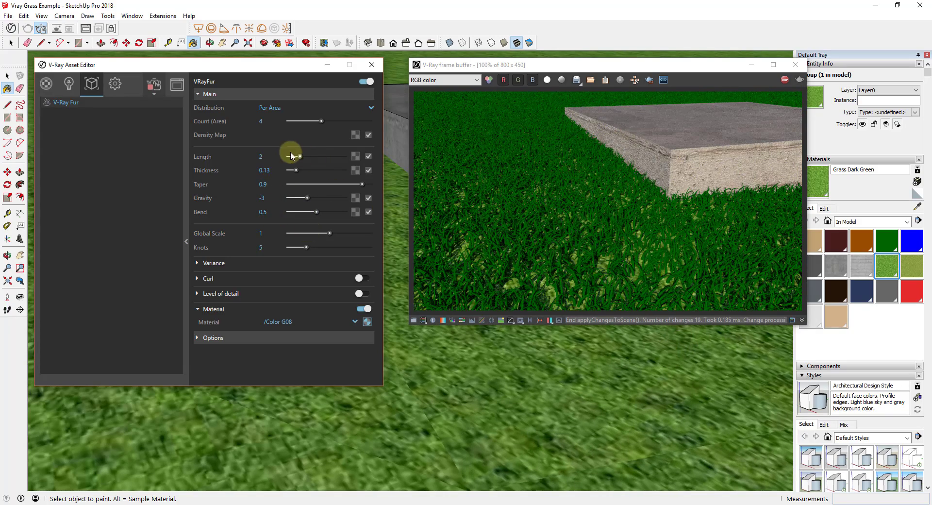
Set the fur blade Length to 4 and orbit slightly to refresh the render
{"action": "left_click", "coordinate": [275, 155]}
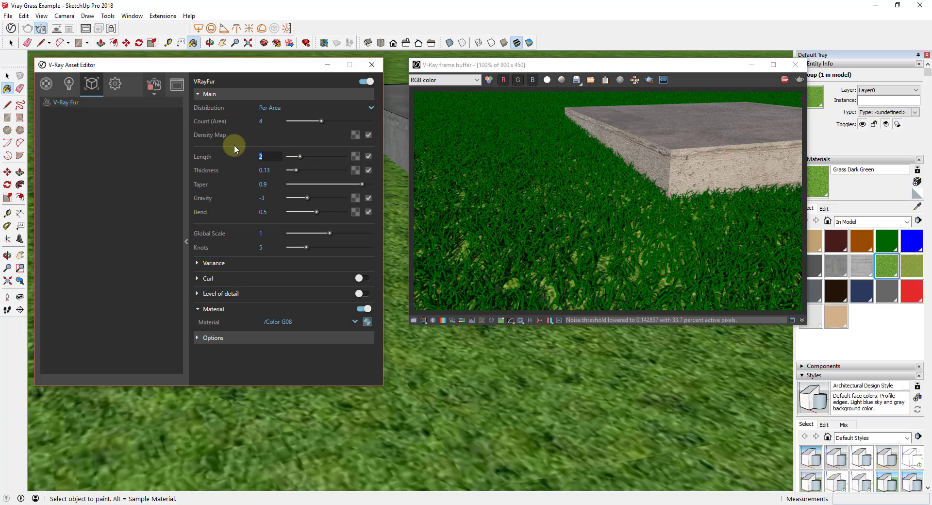
{"action": "type", "text": "4"}
{"action": "key", "text": "Return"}
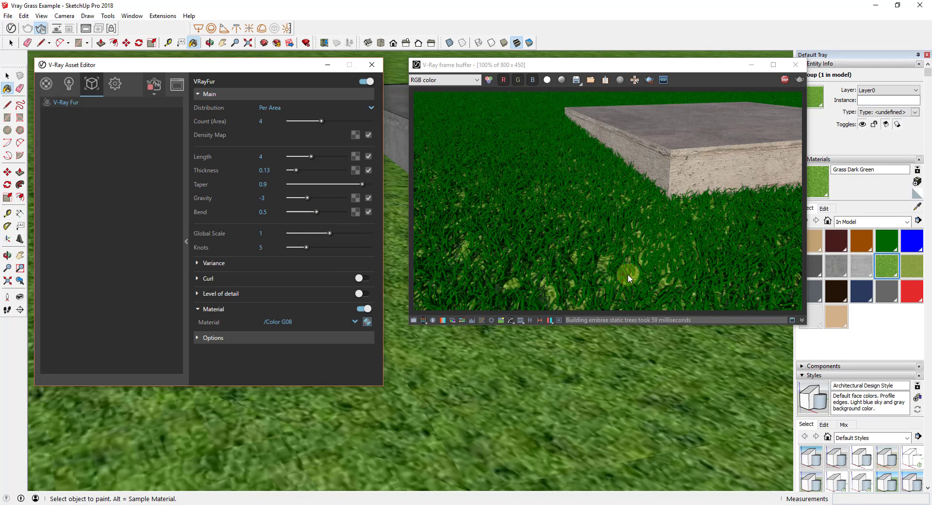
{"action": "middle_click_drag", "start_coordinate": [650, 358], "coordinate": [646, 356]}
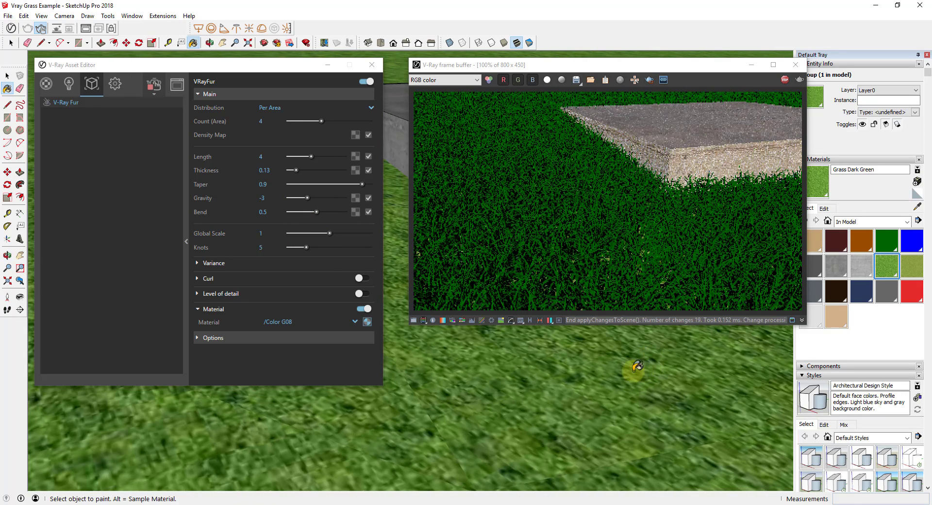
Try a Bend of 1, then set the fur Bend back to 0.5
{"action": "double_click", "coordinate": [263, 212]}
{"action": "type", "text": "1"}
{"action": "key", "text": "Return"}
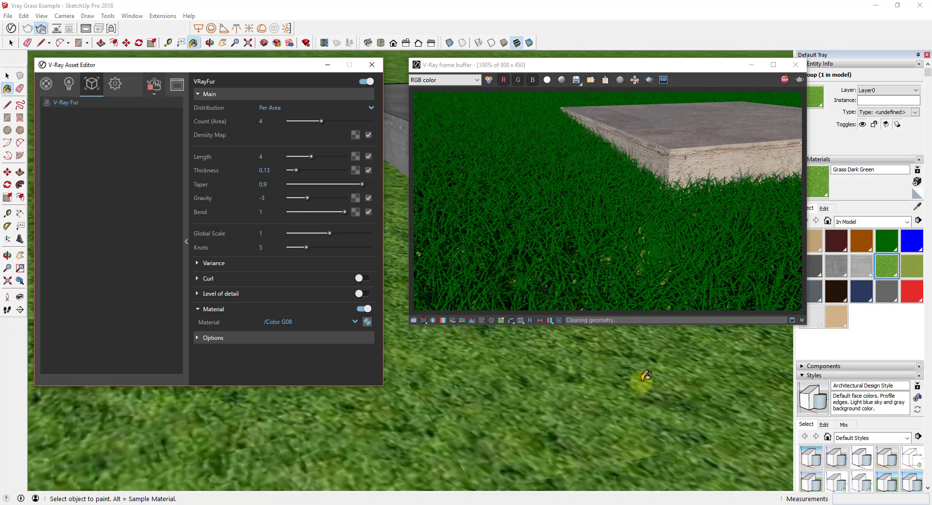
{"action": "middle_click_drag", "start_coordinate": [652, 354], "coordinate": [629, 285]}
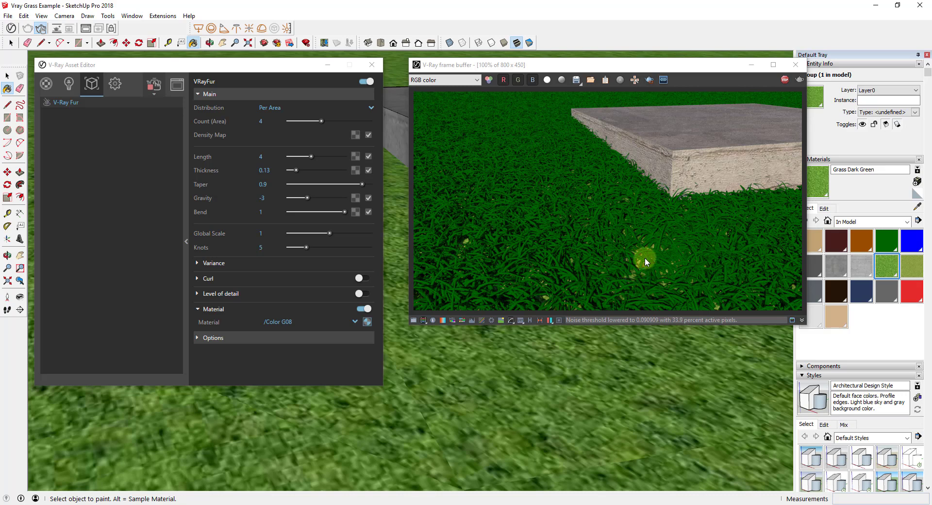
{"action": "double_click", "coordinate": [263, 212]}
{"action": "type", "text": ".5"}
{"action": "key", "text": "Return"}
{"action": "middle_click", "coordinate": [560, 383]}
{"action": "middle_click_drag", "start_coordinate": [565, 380], "coordinate": [510, 364]}
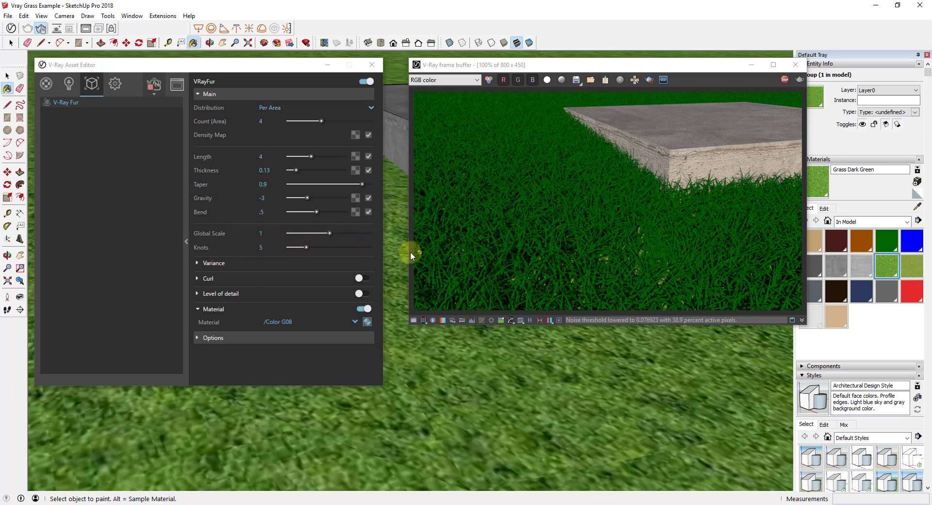
Set the fur Global Scale to 2 and orbit the view to check the render
{"action": "double_click", "coordinate": [262, 232]}
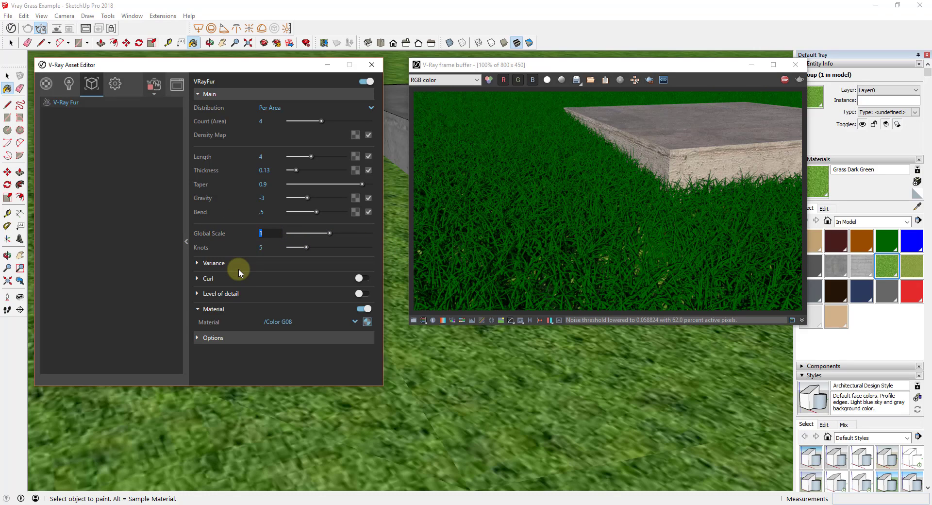
{"action": "type", "text": "2"}
{"action": "key", "text": "Return"}
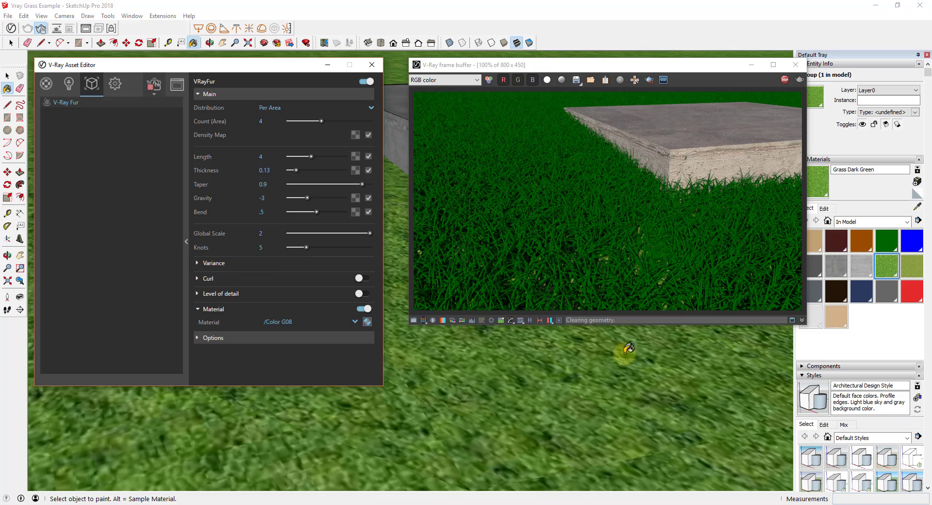
{"action": "left_click", "coordinate": [621, 370]}
{"action": "key", "text": "o"}
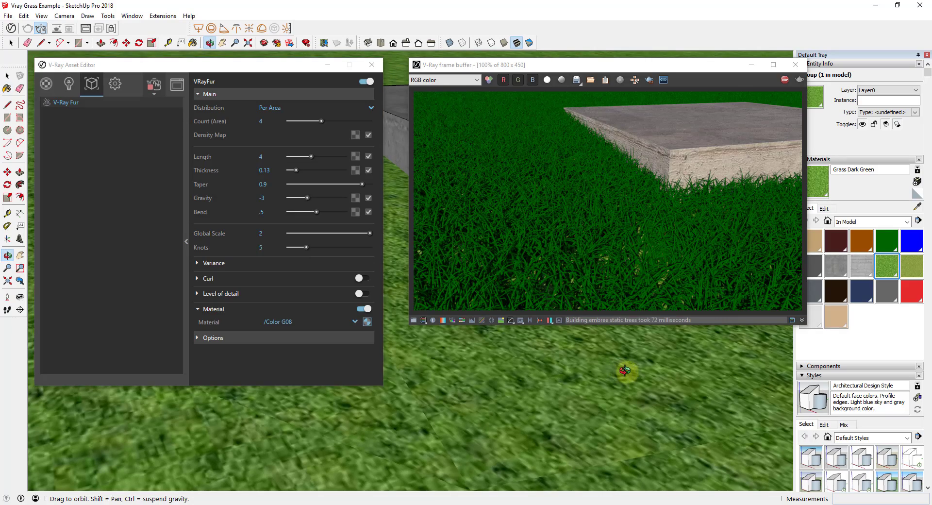
{"action": "left_click_drag", "start_coordinate": [624, 376], "coordinate": [616, 369]}
{"action": "key", "text": "b"}
{"action": "mouse_move", "coordinate": [610, 418]}
{"action": "middle_mouse_down"}
{"action": "mouse_move", "coordinate": [624, 426]}
{"action": "mouse_move", "coordinate": [620, 409]}
{"action": "middle_mouse_up"}
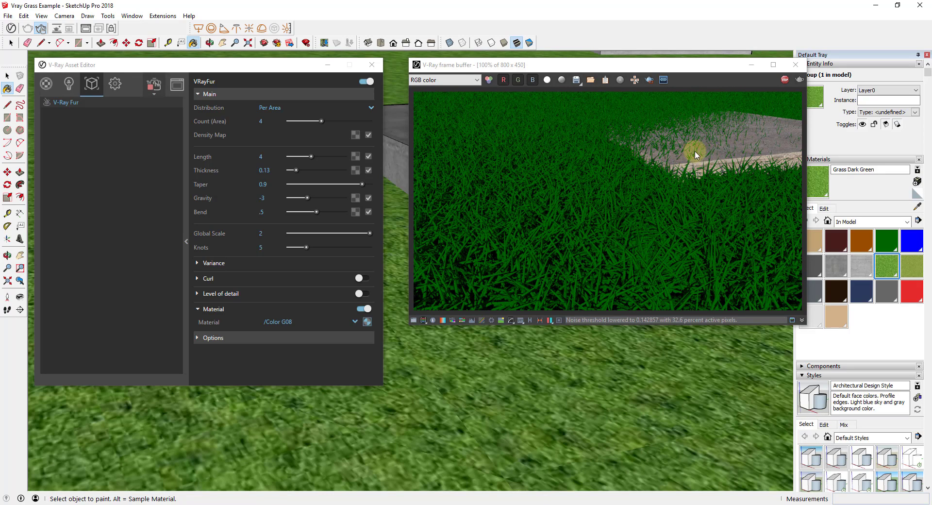
Return Global Scale to 1 and expand the fur Variance settings
{"action": "double_click", "coordinate": [260, 233]}
{"action": "type", "text": "1"}
{"action": "key", "text": "Return"}
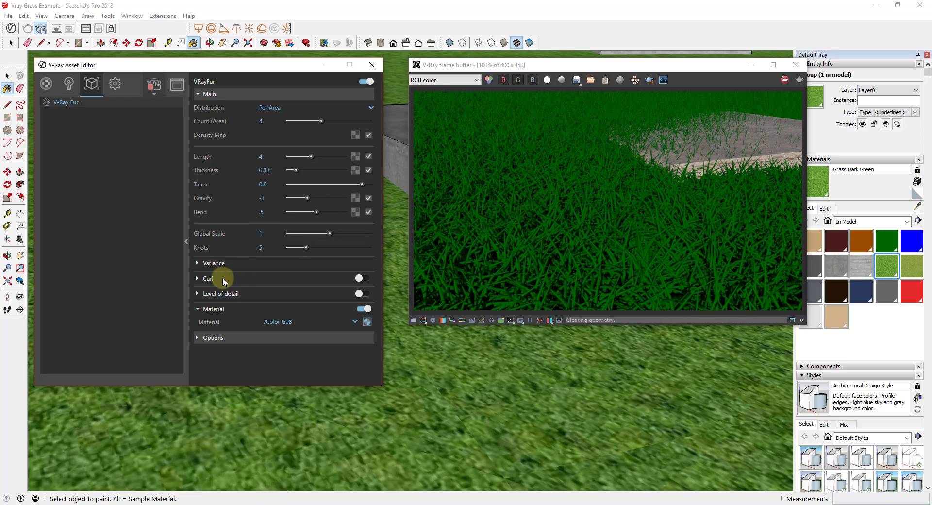
{"action": "left_click", "coordinate": [198, 262]}
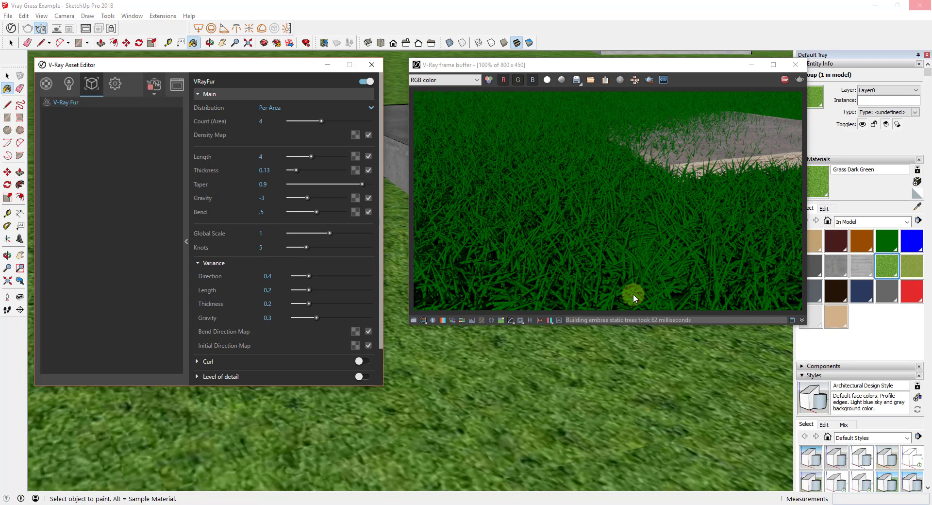
Expand the fur Curl and Level of detail rollouts, both off, Start Distance and Rate 1000
{"action": "left_click", "coordinate": [630, 357]}
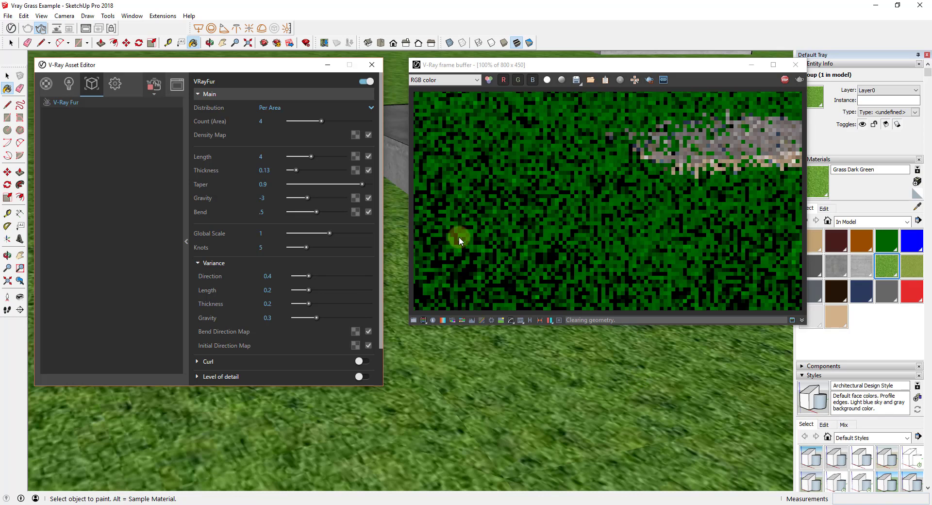
{"action": "key", "text": "o"}
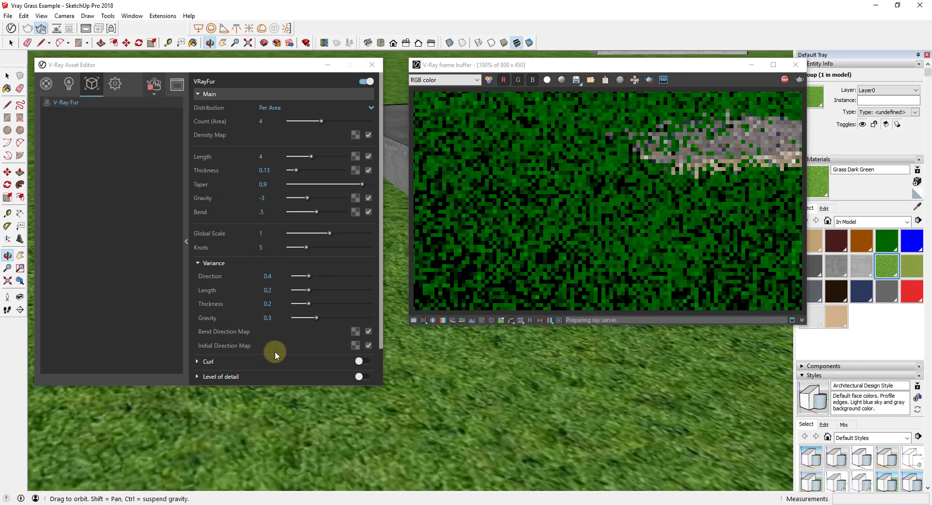
{"action": "scroll", "coordinate": [268, 337], "scroll_direction": "down", "scroll_amount": 2}
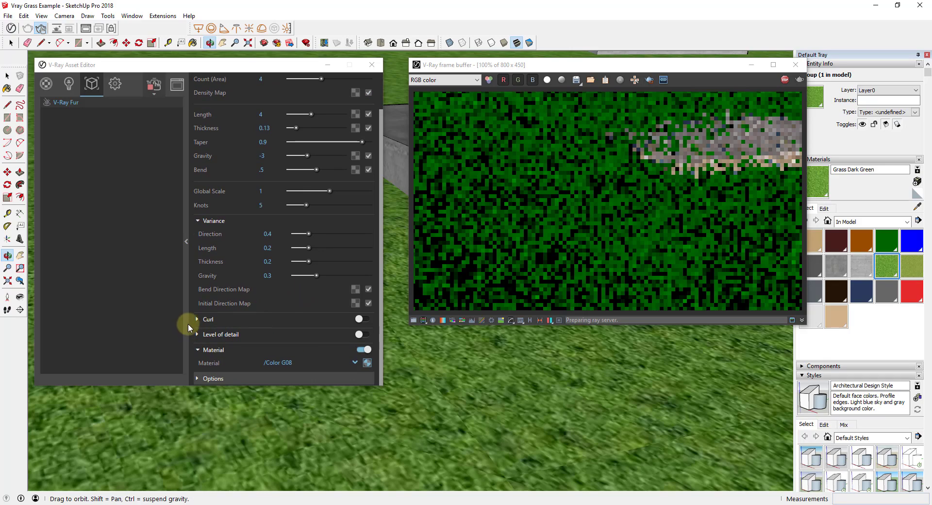
{"action": "left_click", "coordinate": [196, 319]}
{"action": "key", "text": "b"}
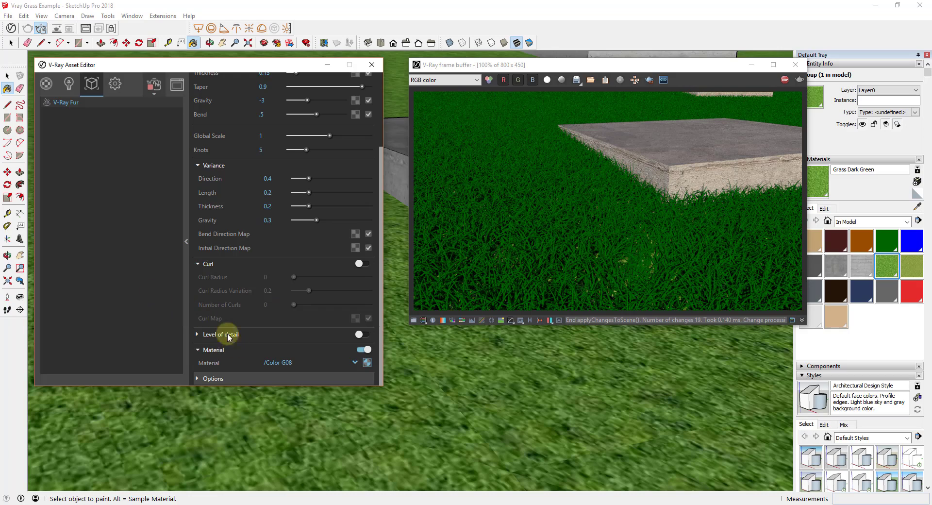
{"action": "left_click", "coordinate": [197, 334]}
{"action": "mouse_move", "coordinate": [551, 409]}
{"action": "middle_mouse_down"}
{"action": "mouse_move", "coordinate": [545, 380]}
{"action": "mouse_move", "coordinate": [531, 379]}
{"action": "middle_mouse_up"}
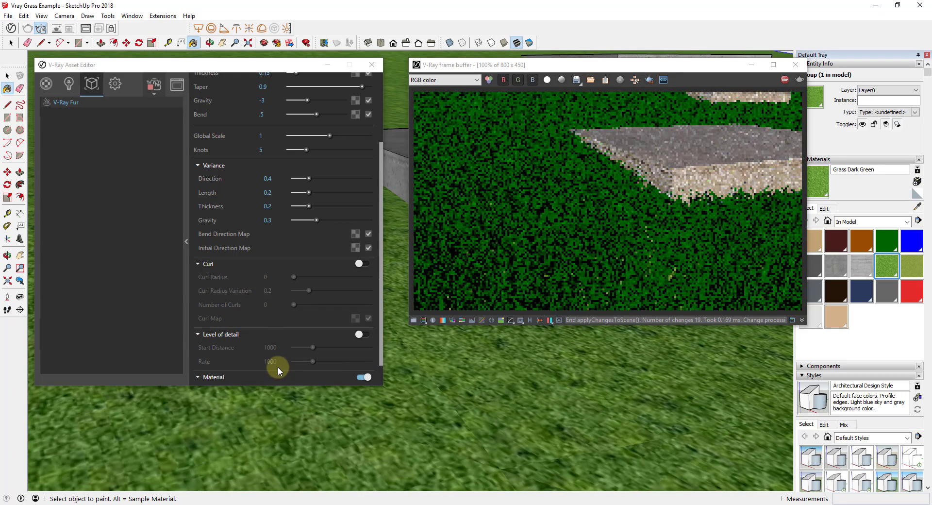
{"action": "mouse_move", "coordinate": [216, 352]}
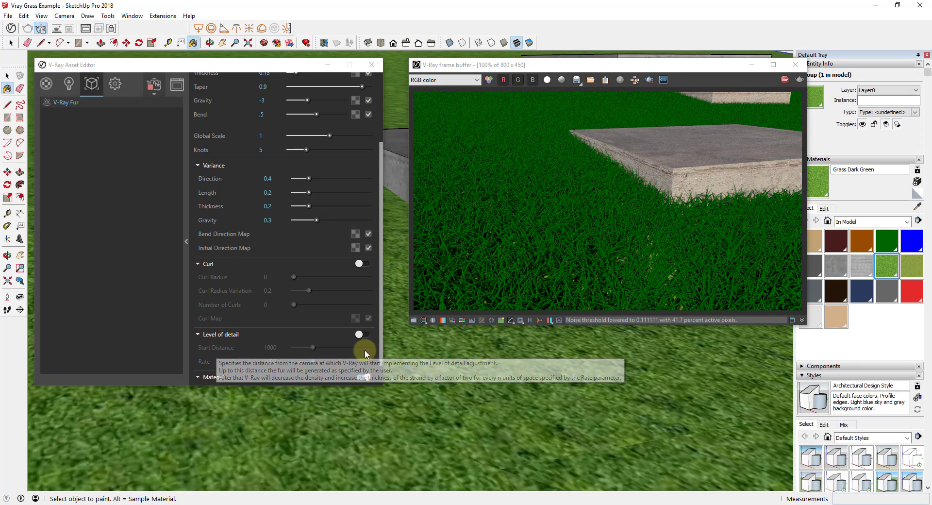
{"action": "mouse_move", "coordinate": [365, 336]}
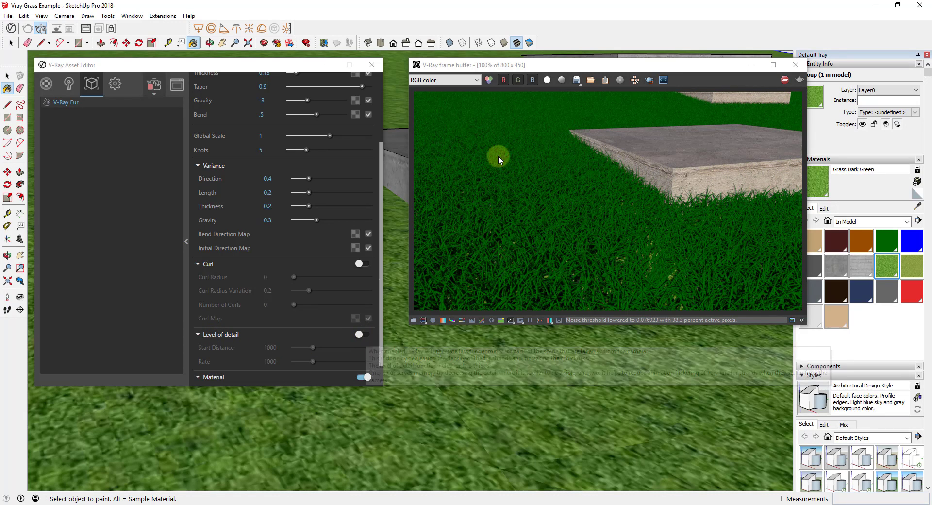
Use Look Around to turn the camera toward the green hills and second pad
{"action": "left_click", "coordinate": [20, 297]}
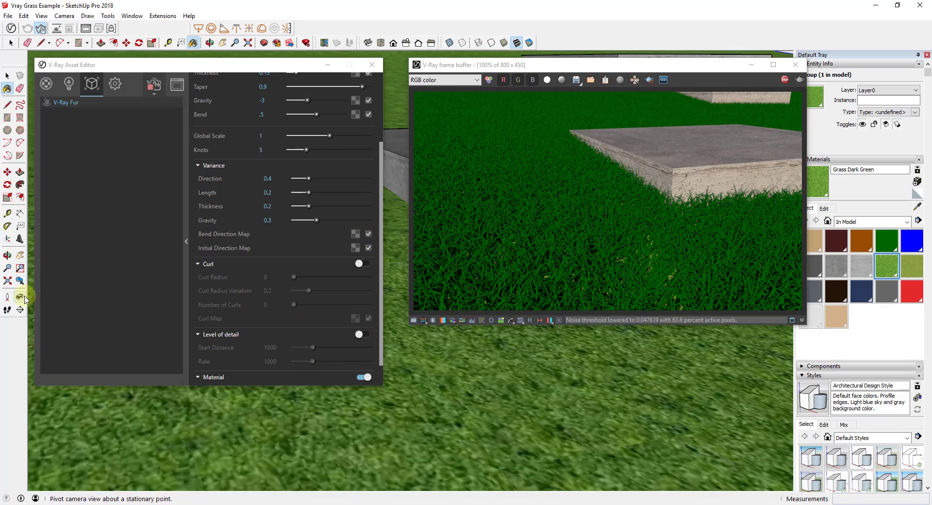
{"action": "left_click_drag", "start_coordinate": [635, 422], "coordinate": [526, 339]}
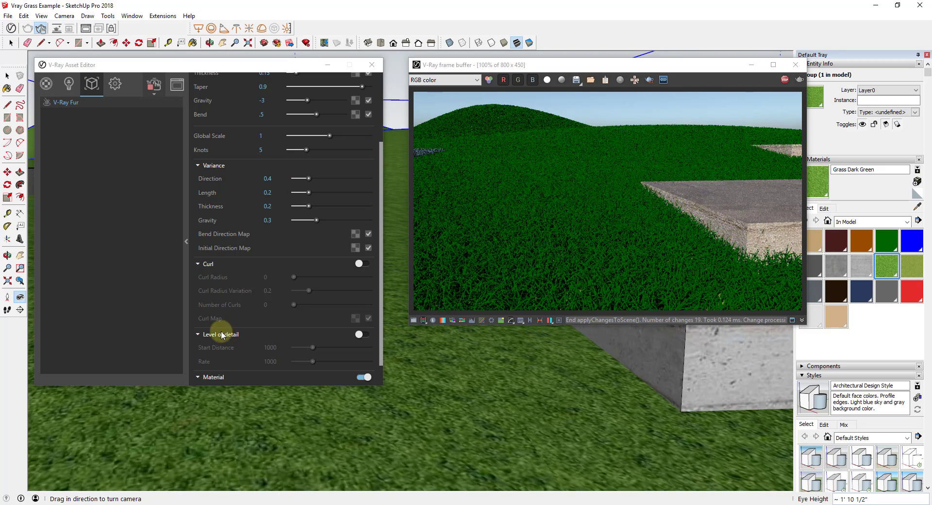